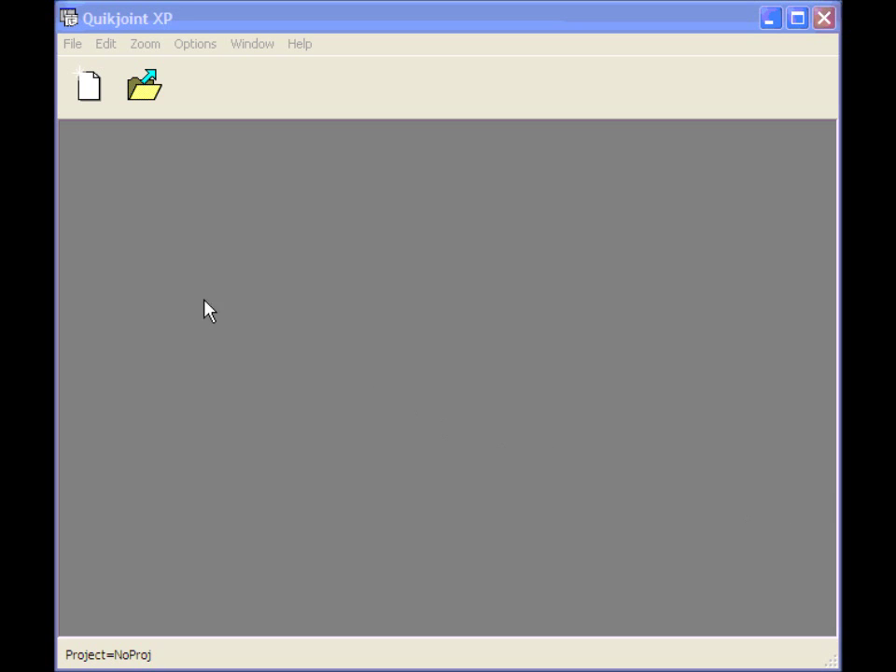
# Start a new connection of the 'Eaves or valley haunch' type
pyautogui.click(89, 88)
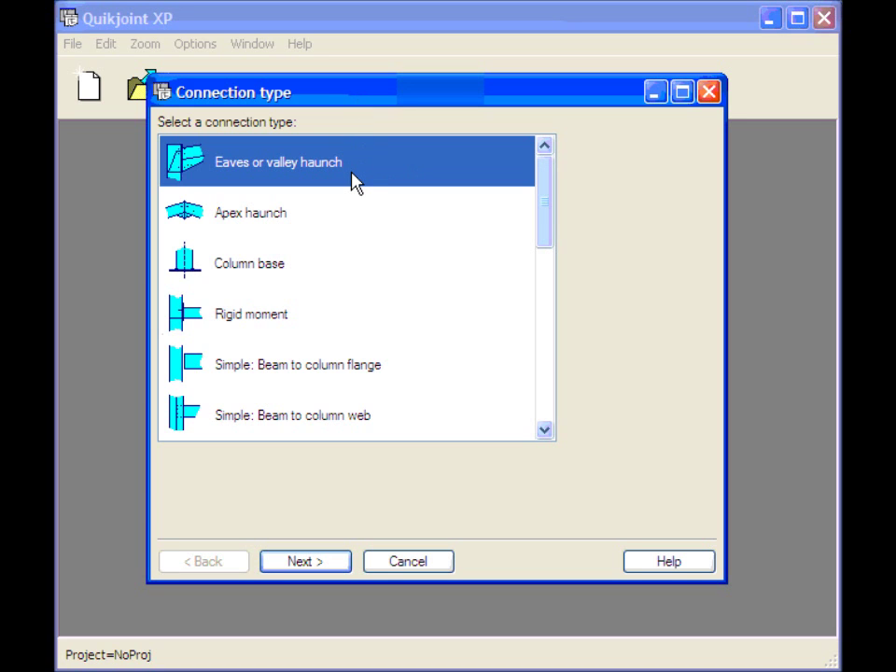
pyautogui.click(335, 558)
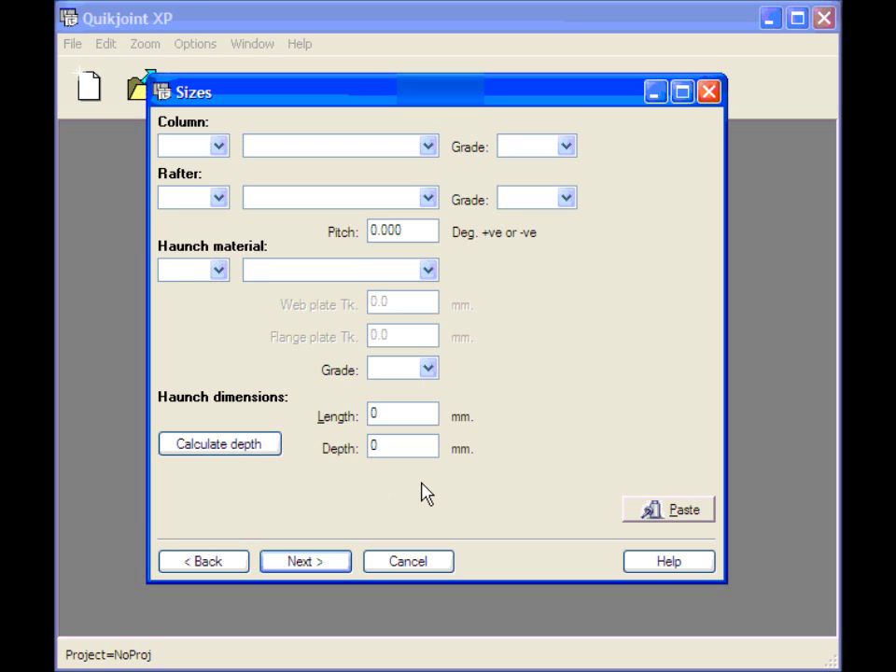
# Paste in a 457x152x52UB column, 406x140x39UB rafter at 16° pitch, and 2300 x 555 mm haunch
pyautogui.click(681, 511)
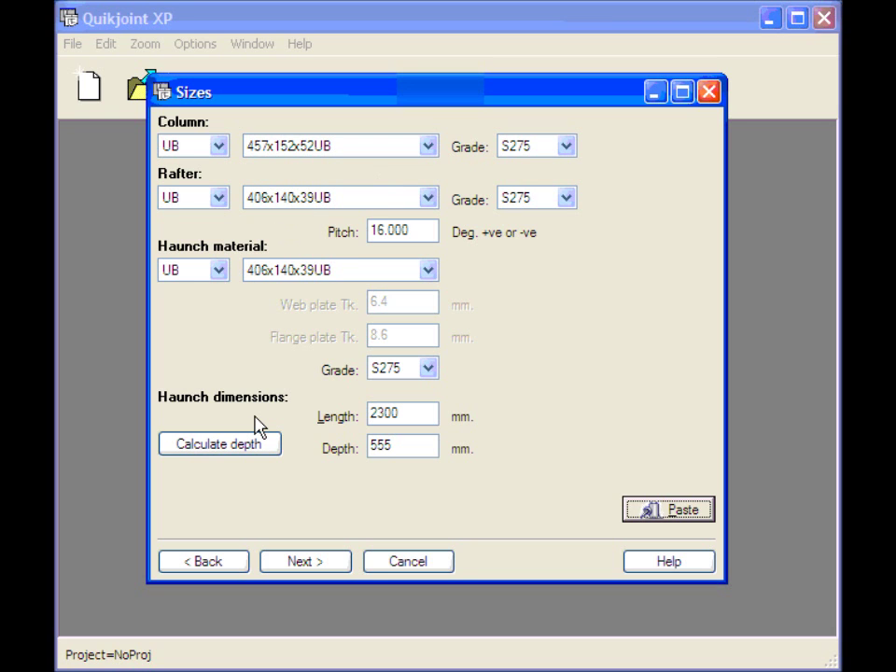
# Fill the normal-condition loads: shear 108.74 kN, moment 306.67 kNm, horizontal -75.37 kN
pyautogui.click(306, 564)
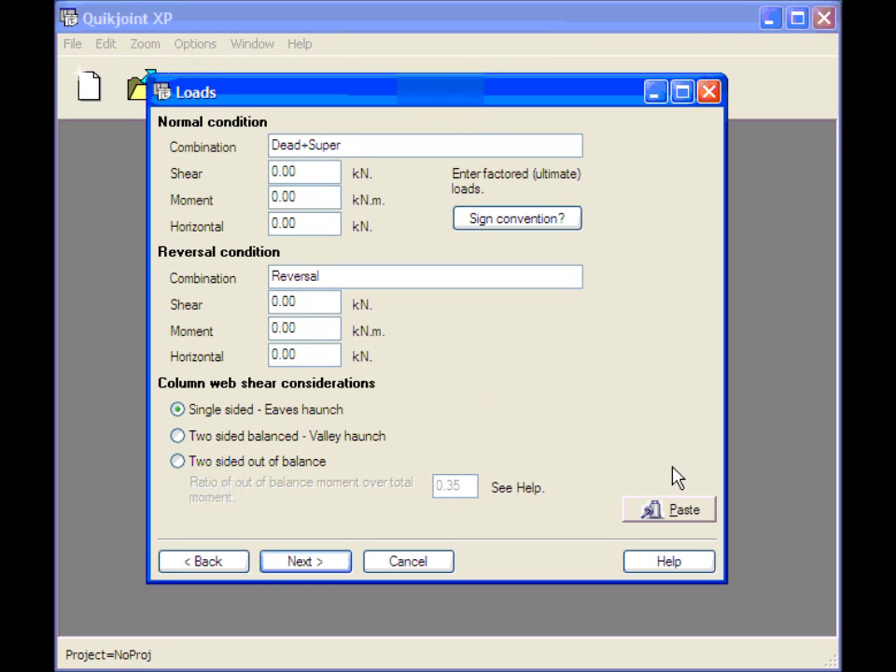
pyautogui.click(676, 514)
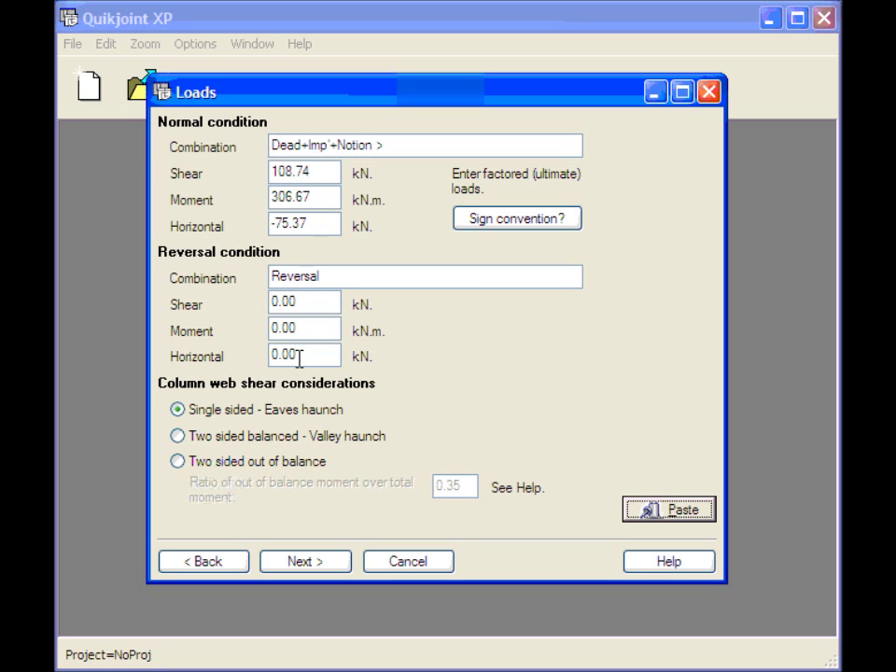
# Keep the flush 160 x 20 end plate with M20 Grade 8.8 bolts, generate the connection, and view its calculations
pyautogui.click(316, 561)
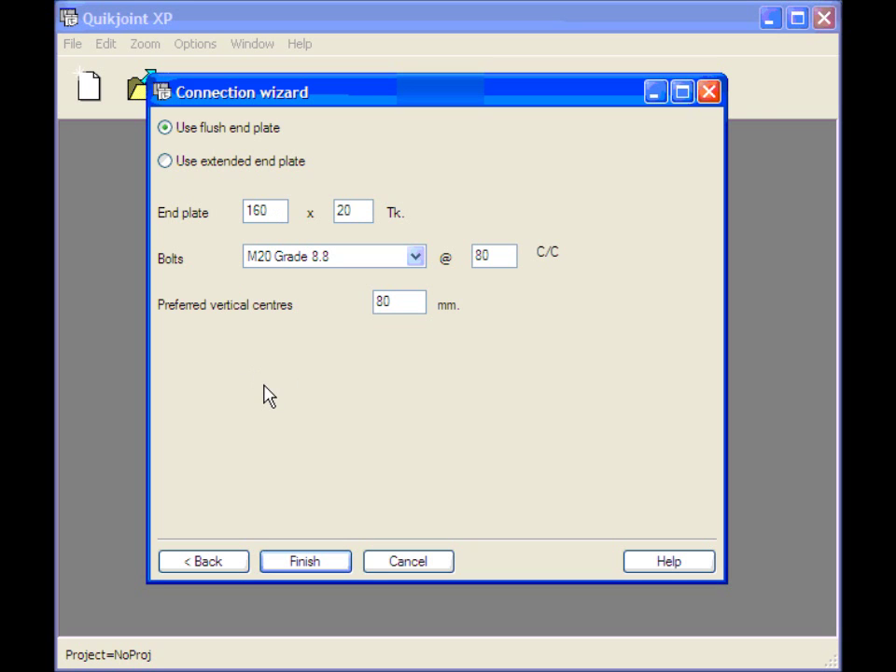
pyautogui.click(310, 564)
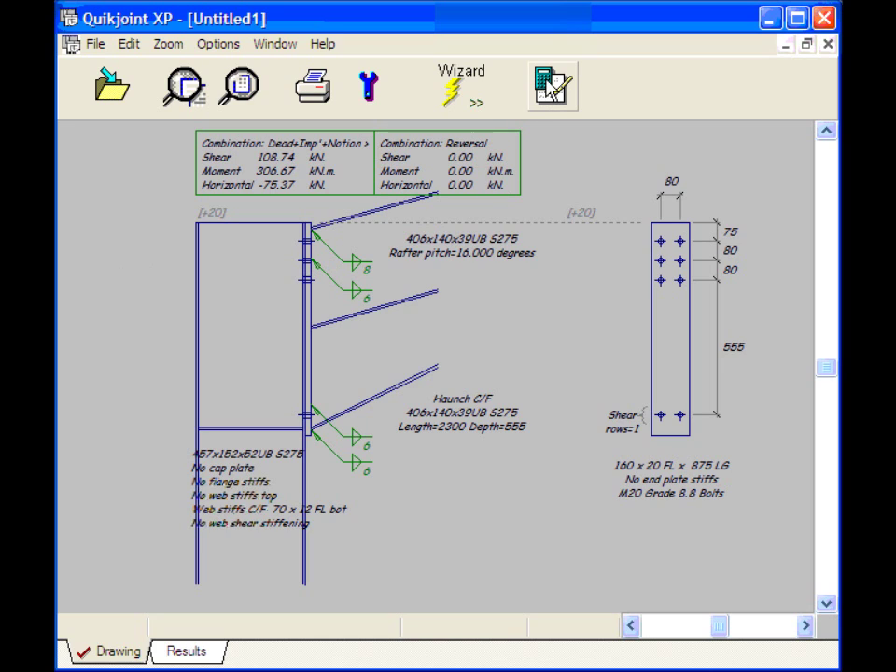
pyautogui.click(551, 86)
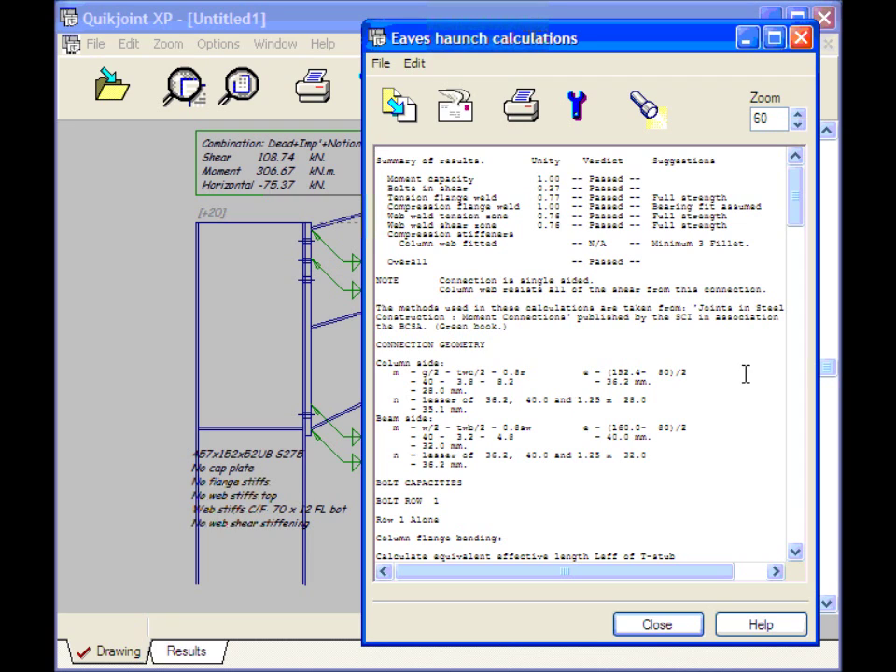
pyautogui.click(656, 634)
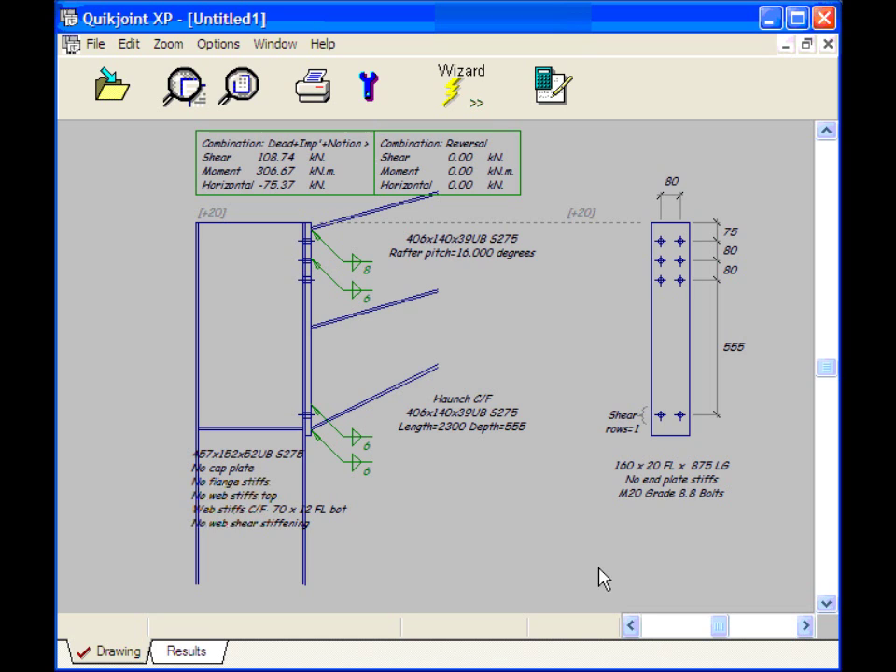
pyautogui.click(197, 656)
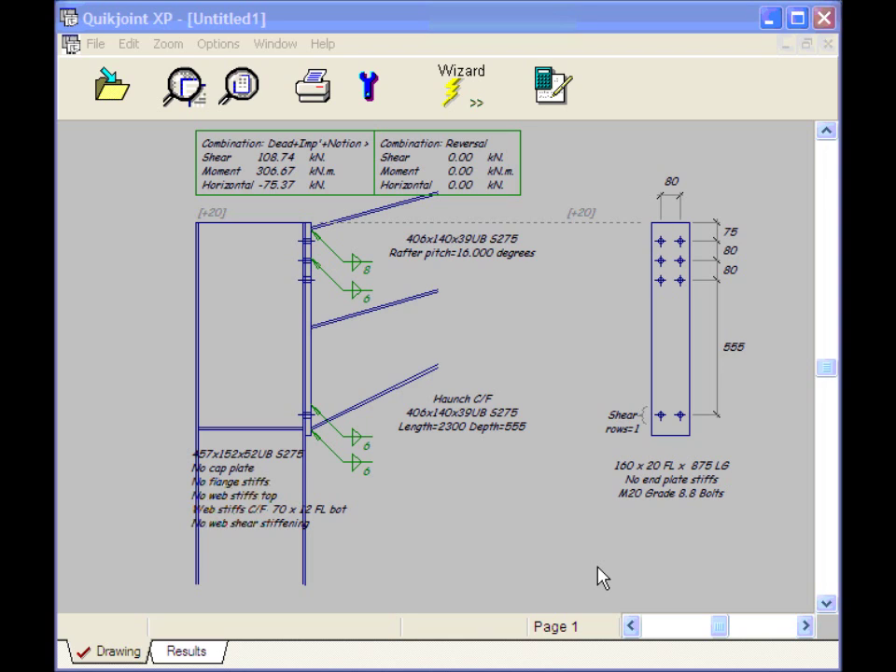
# Show the list of edit commands for the connection drawing
pyautogui.click(137, 49)
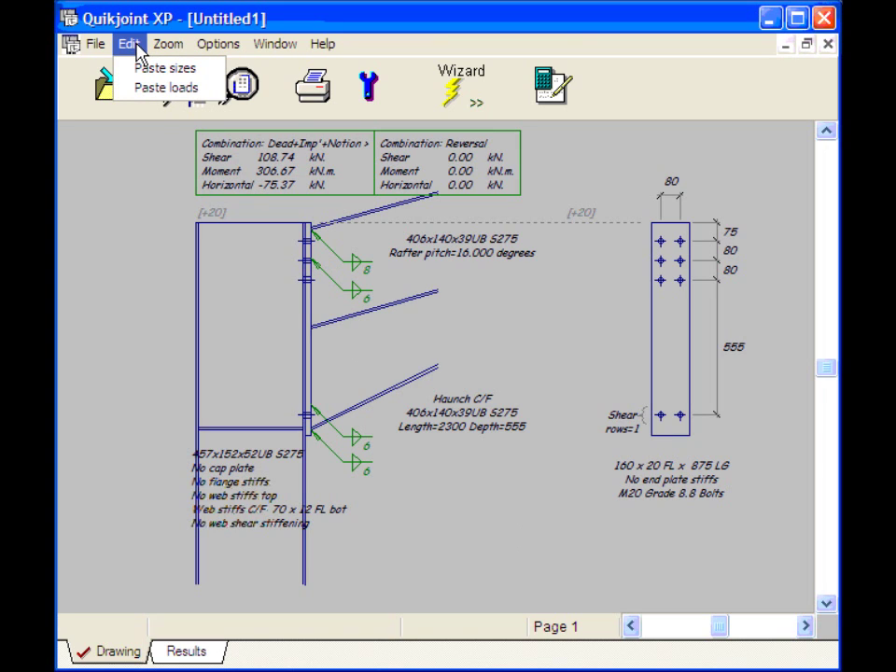
# Add Dead+Wind1 reversal loads (shear -33.52 kN, moment -109.88 kNm, horizontal 21.93 kN) and recheck the calculations
pyautogui.click(166, 285)
pyautogui.click(464, 92)
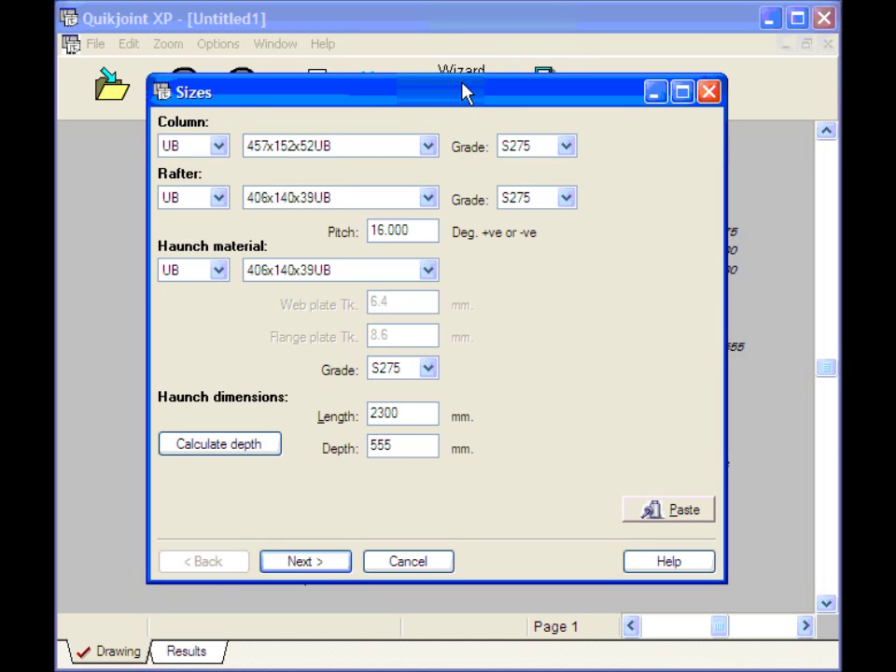
pyautogui.click(332, 561)
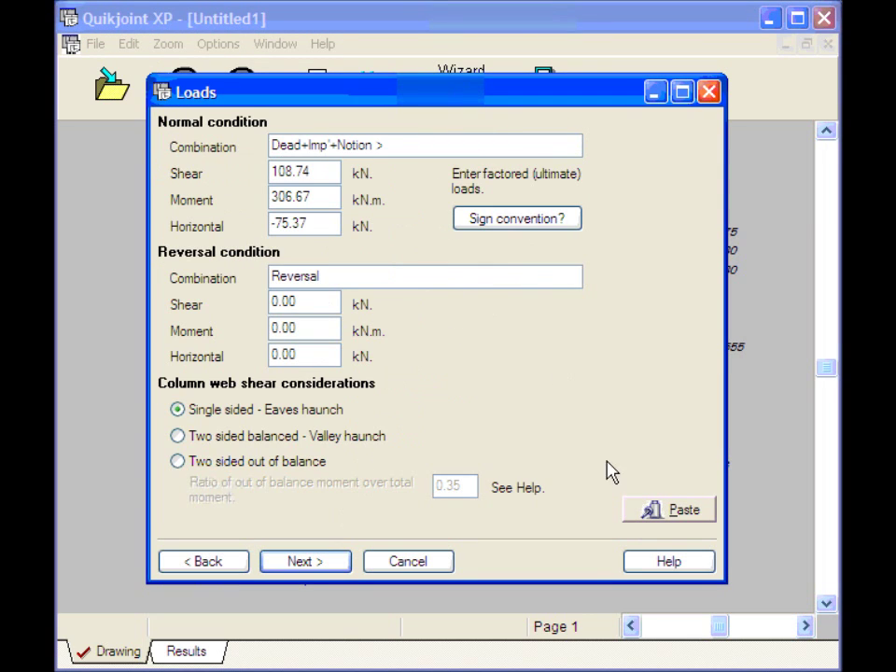
pyautogui.click(669, 512)
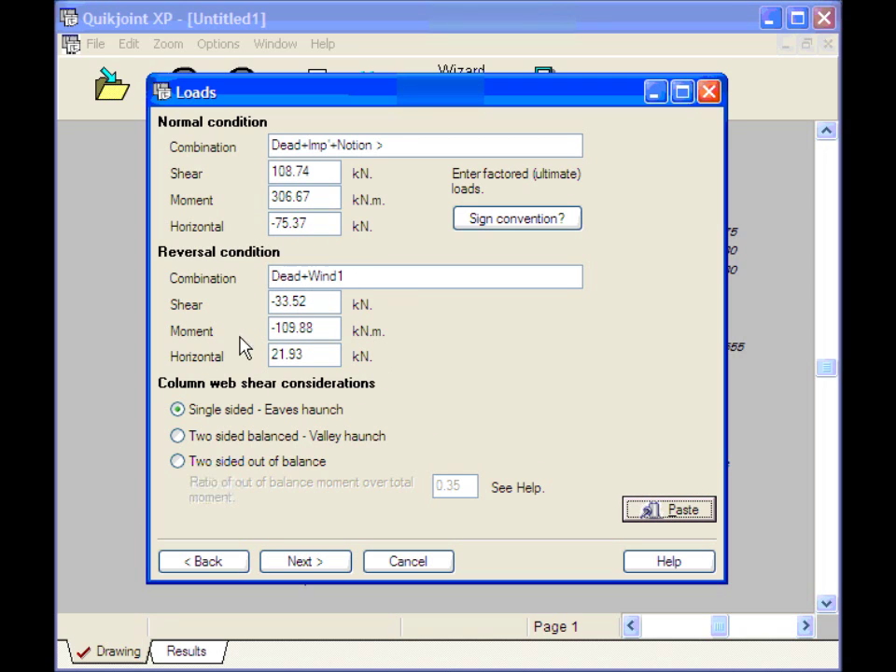
pyautogui.click(341, 563)
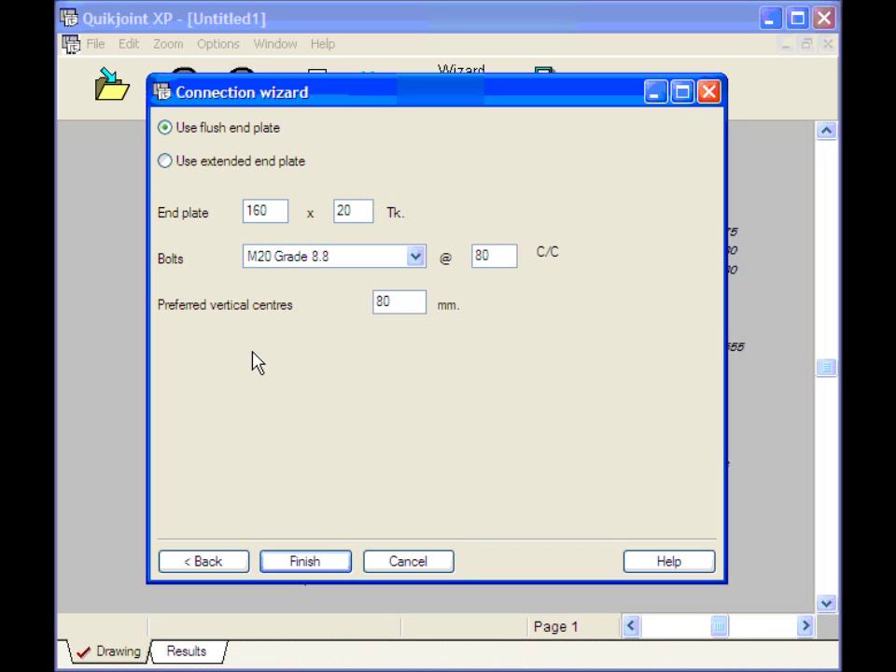
pyautogui.click(314, 564)
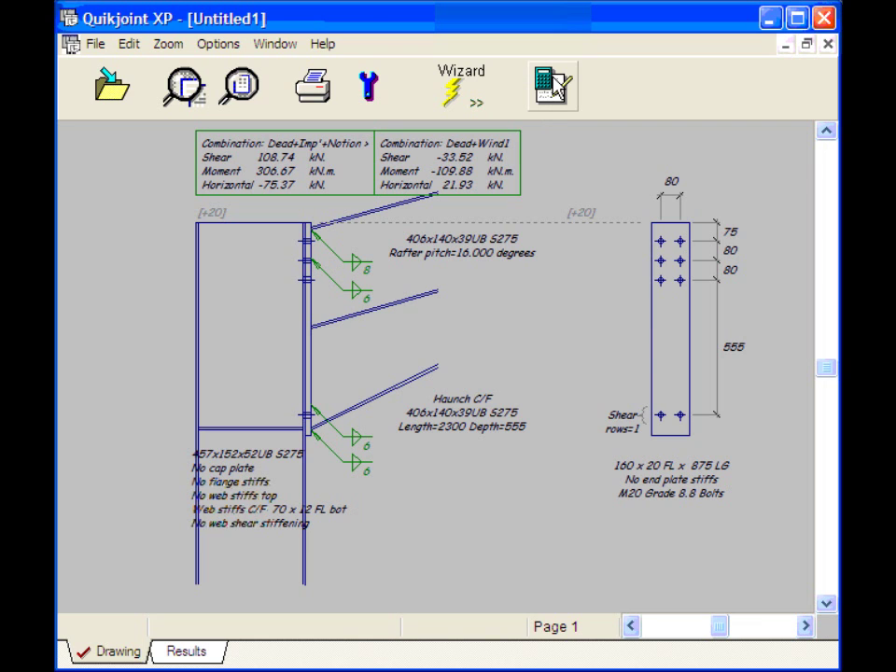
pyautogui.click(552, 86)
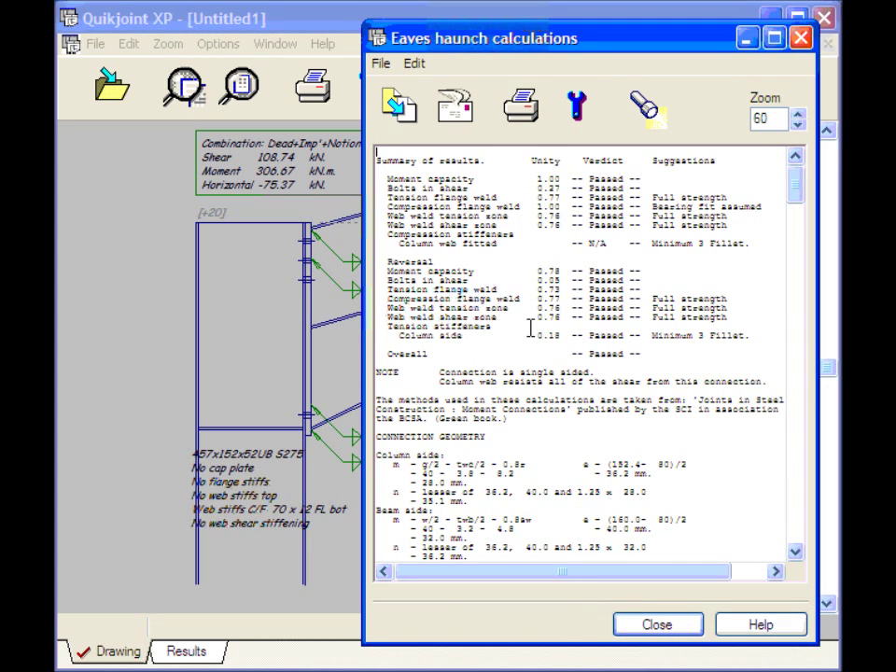
# Close the calculations and return to the connection wizard's Sizes page
pyautogui.click(658, 626)
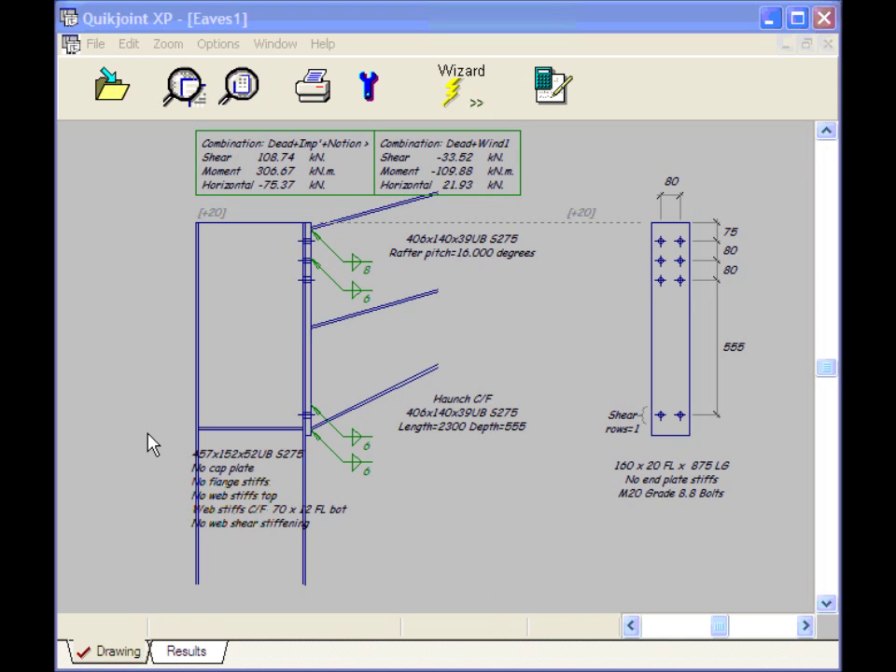
pyautogui.click(447, 89)
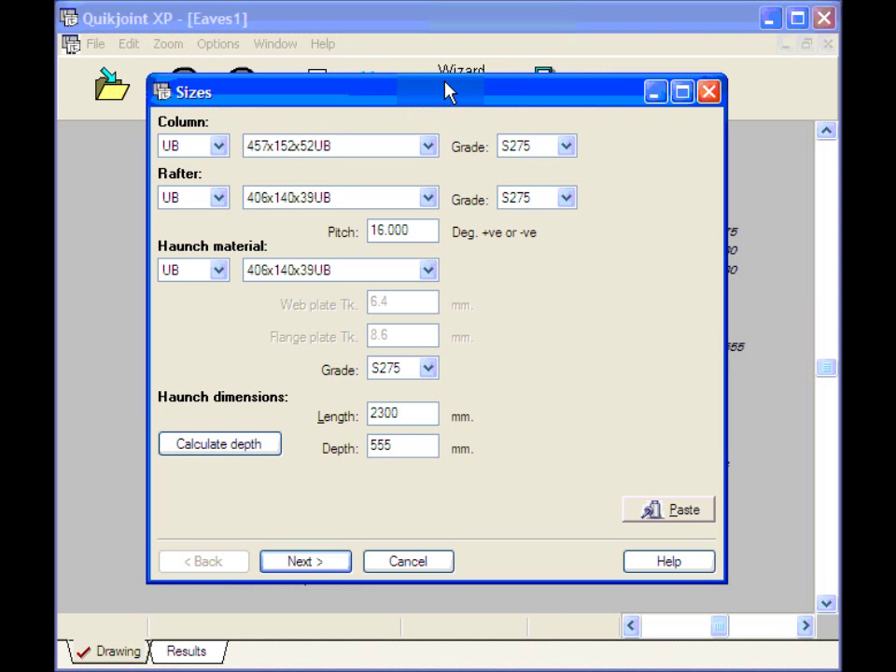
# Switch to an extended 160 x 20 x 955 end plate and recheck the calculations
pyautogui.click(330, 565)
pyautogui.click(329, 564)
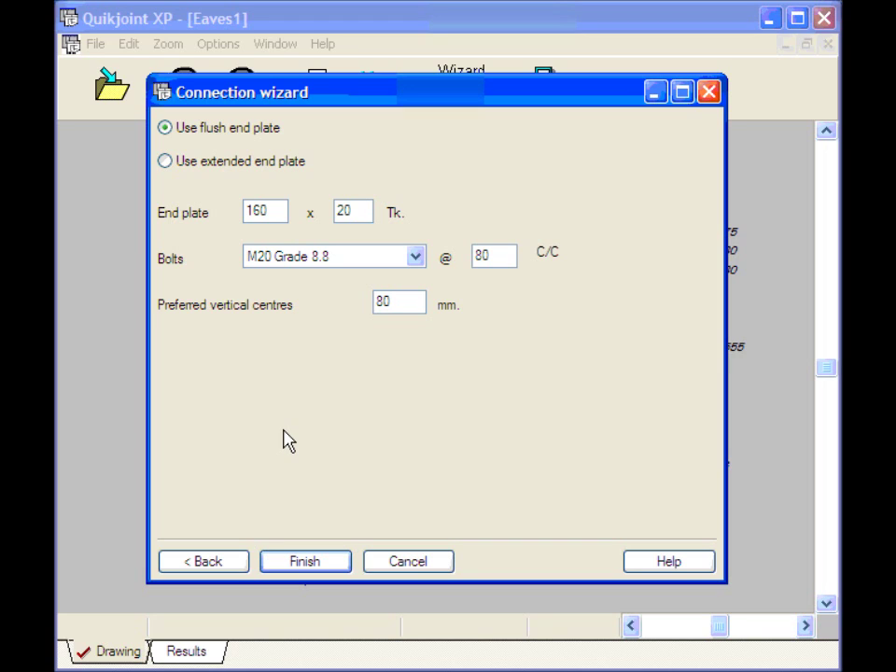
pyautogui.click(204, 176)
pyautogui.click(342, 560)
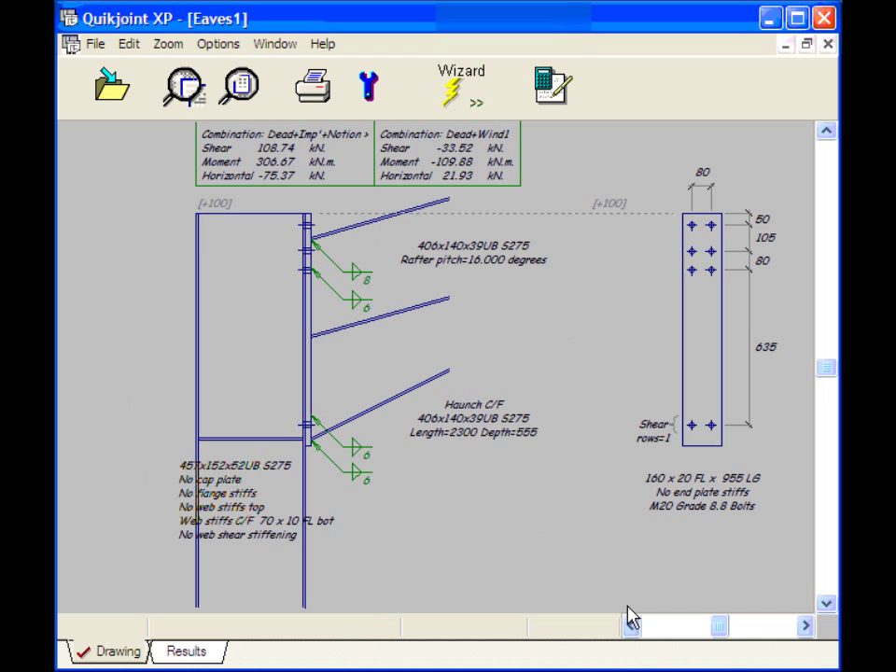
pyautogui.click(548, 102)
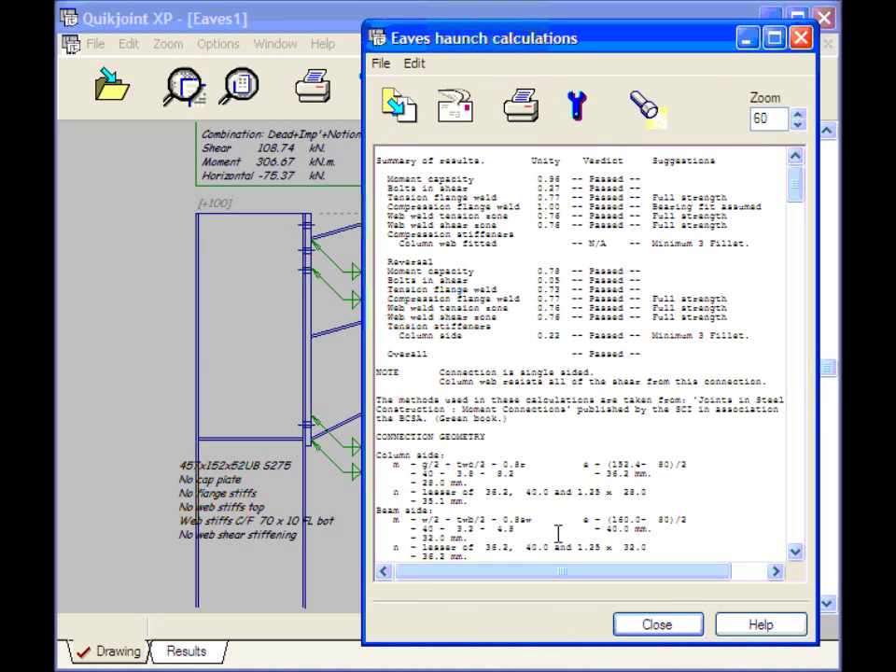
pyautogui.click(650, 625)
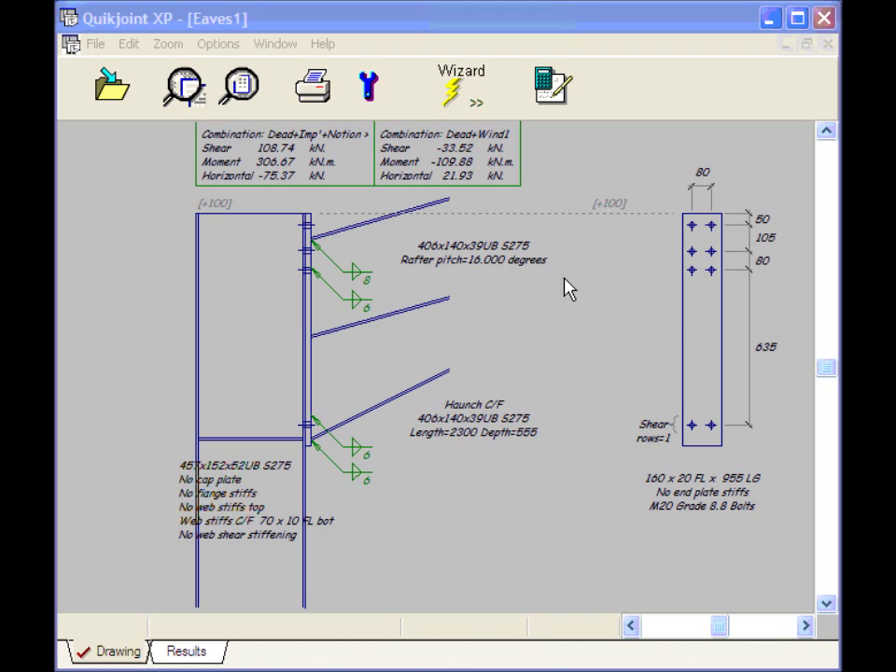
pyautogui.click(507, 252)
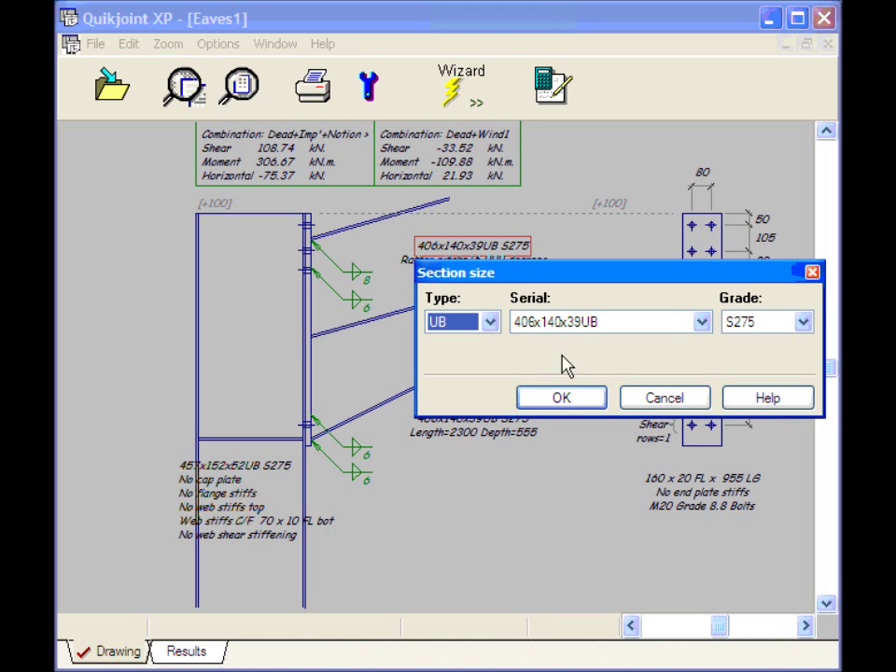
# Change the rafter to 406x140x46UB, leaving the haunch material settings unchanged
pyautogui.click(701, 321)
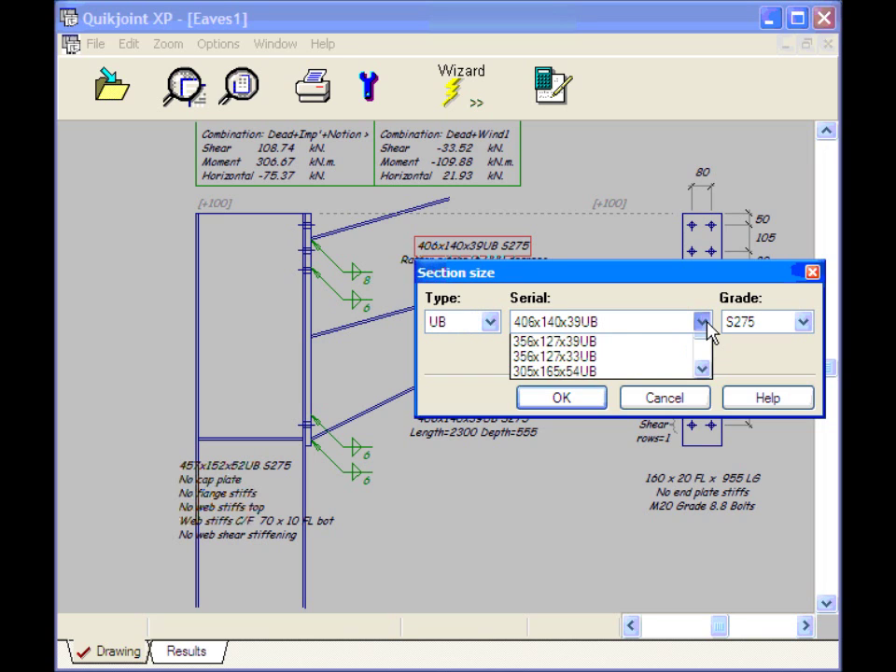
pyautogui.click(704, 346)
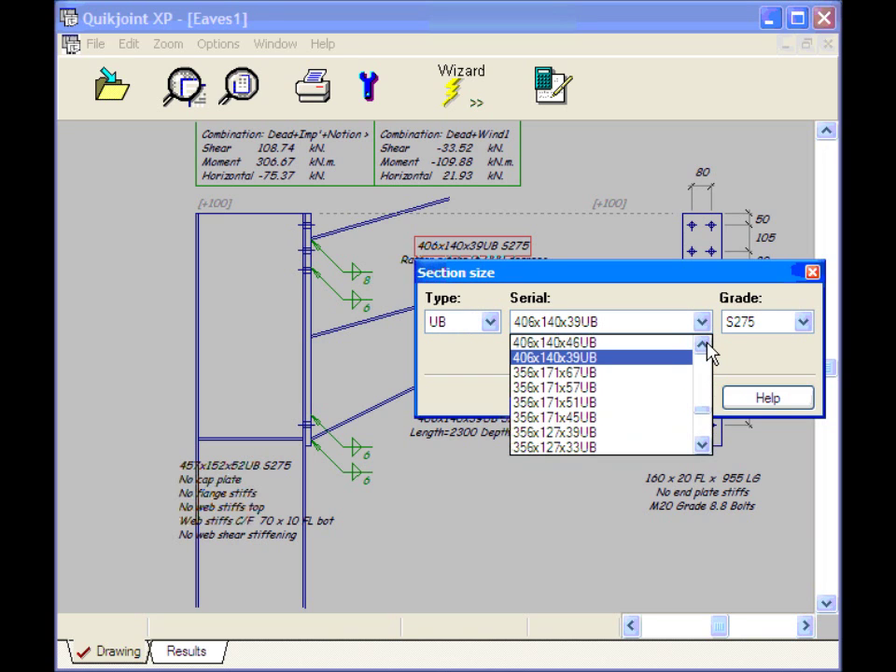
pyautogui.click(589, 342)
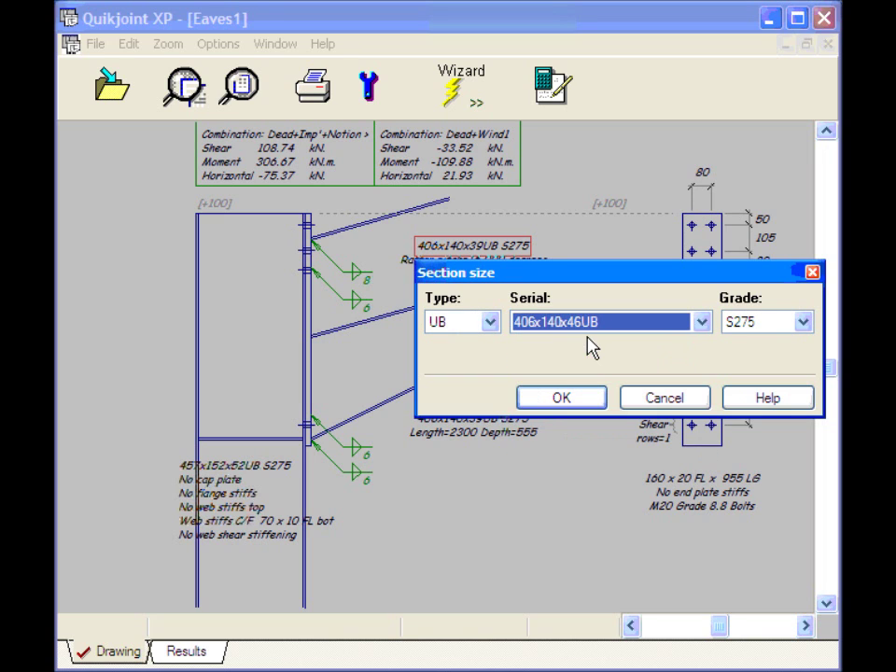
pyautogui.click(591, 400)
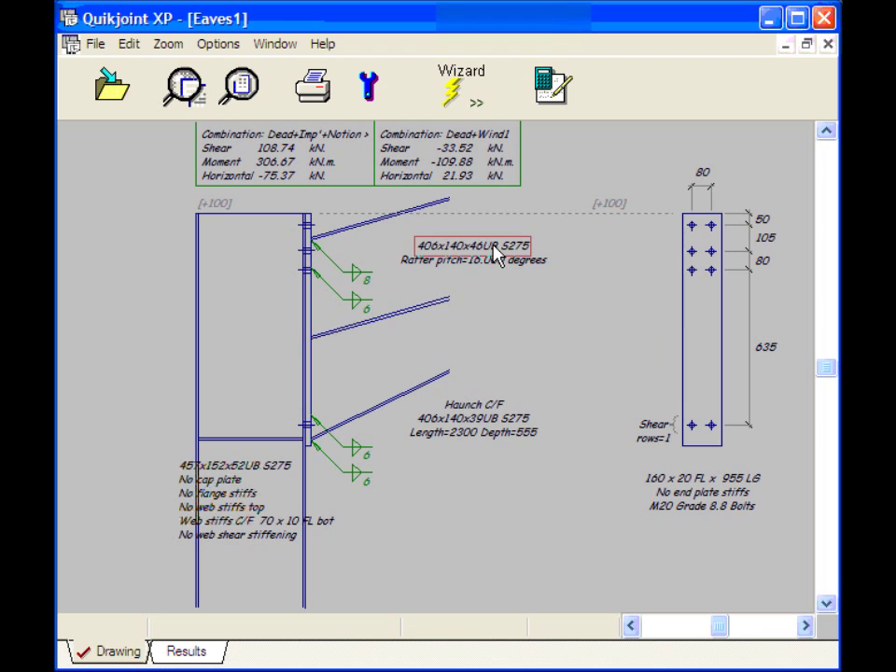
pyautogui.doubleClick(494, 413)
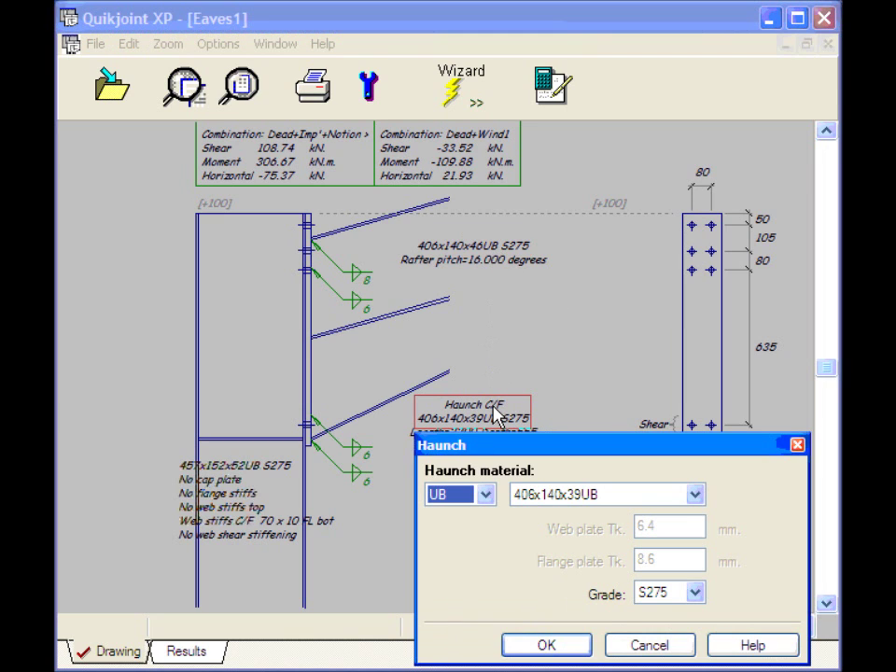
pyautogui.click(650, 645)
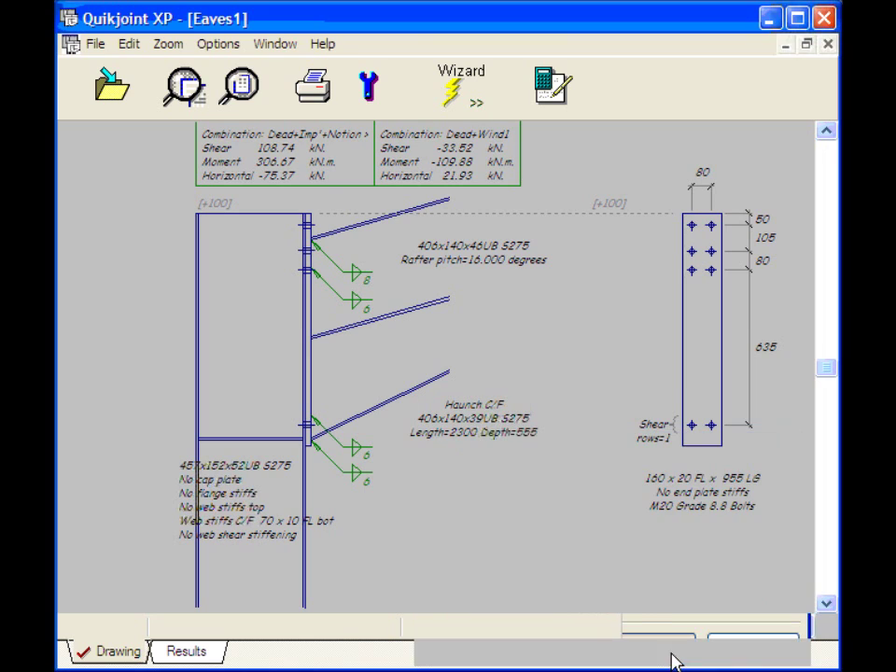
pyautogui.doubleClick(529, 433)
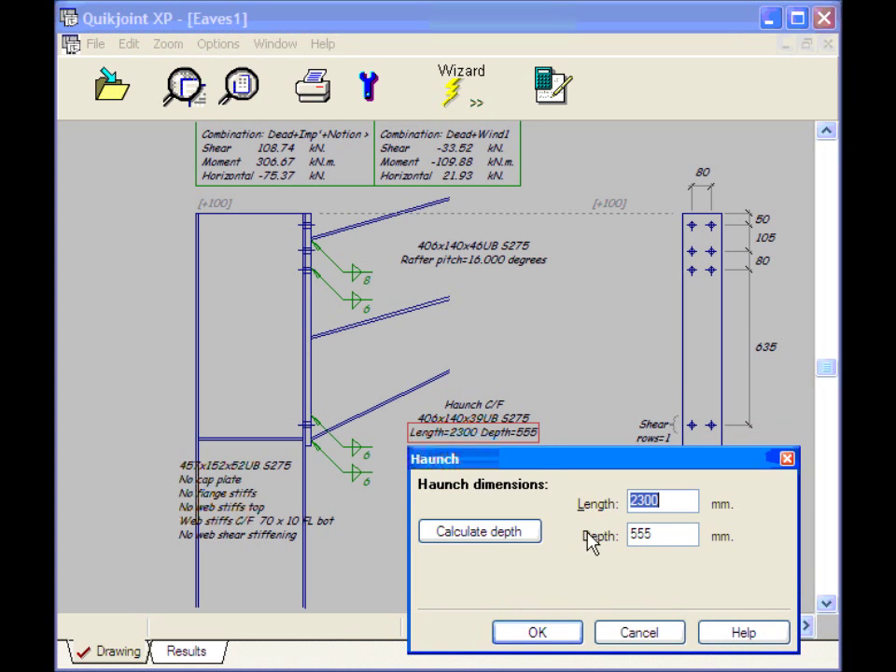
pyautogui.click(634, 634)
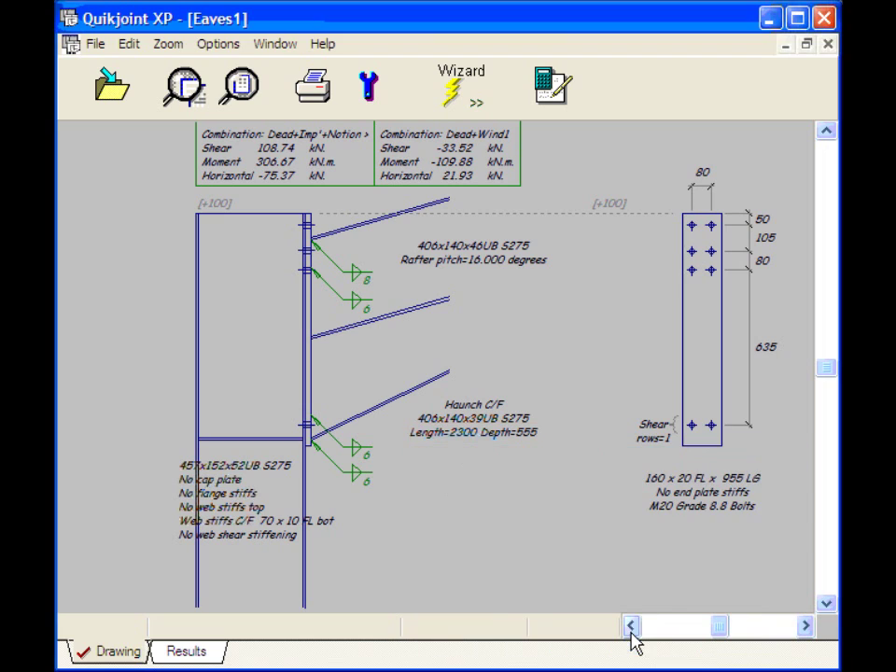
# Insert a bolt row 80 below the third row, change the 635 spacing to 555, then view the column flange stiffening options
pyautogui.rightClick(763, 272)
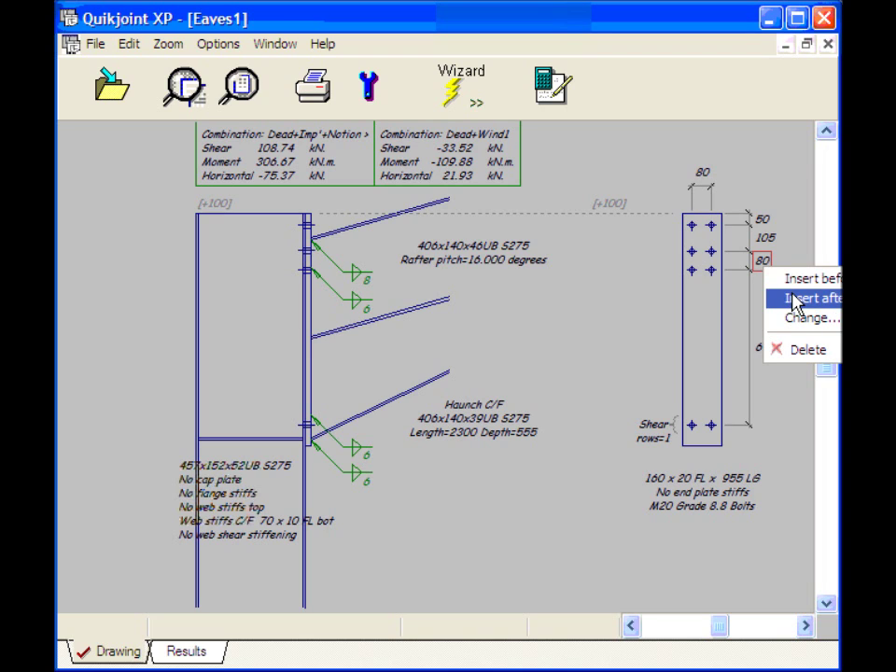
pyautogui.click(799, 299)
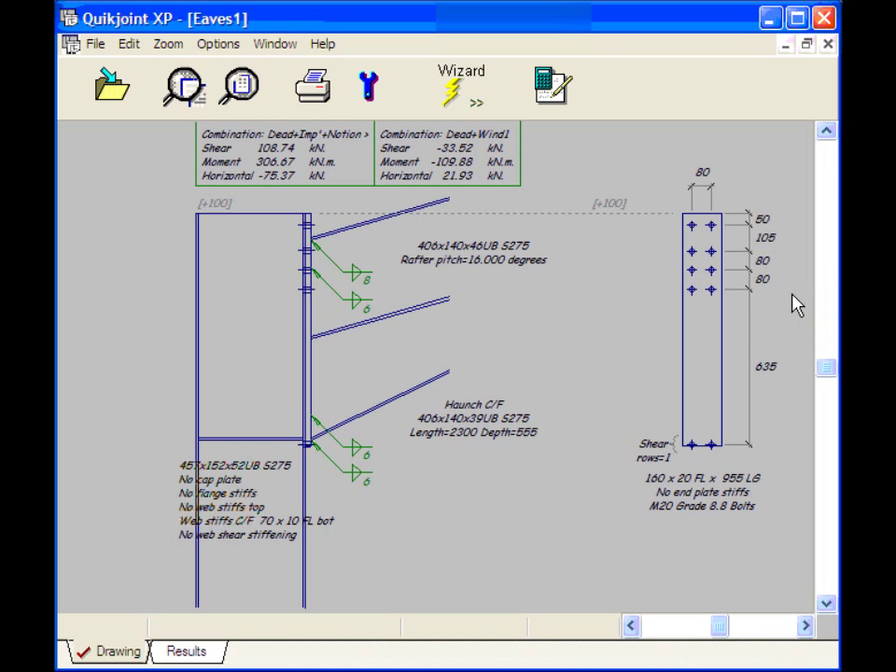
pyautogui.rightClick(777, 383)
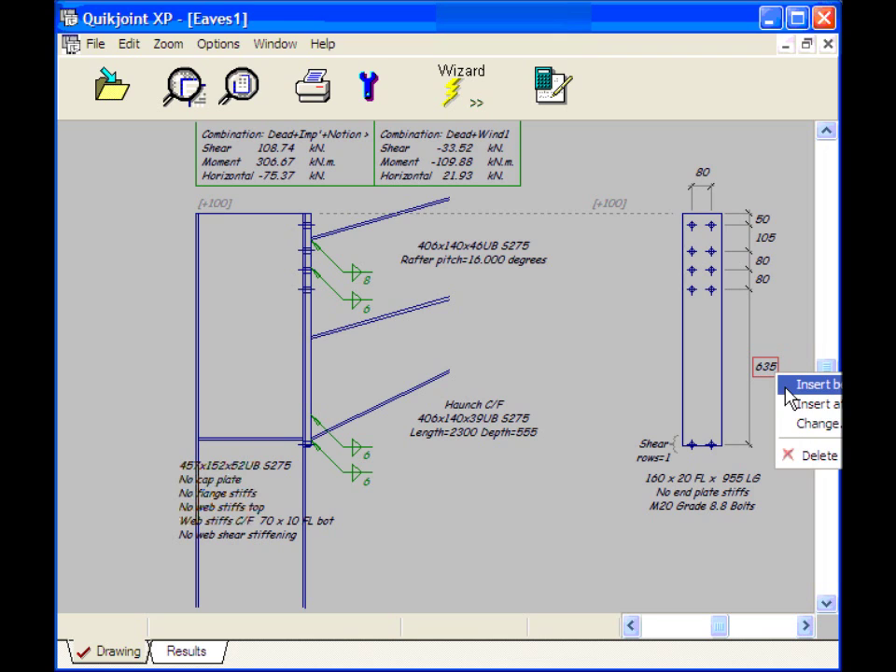
pyautogui.click(814, 422)
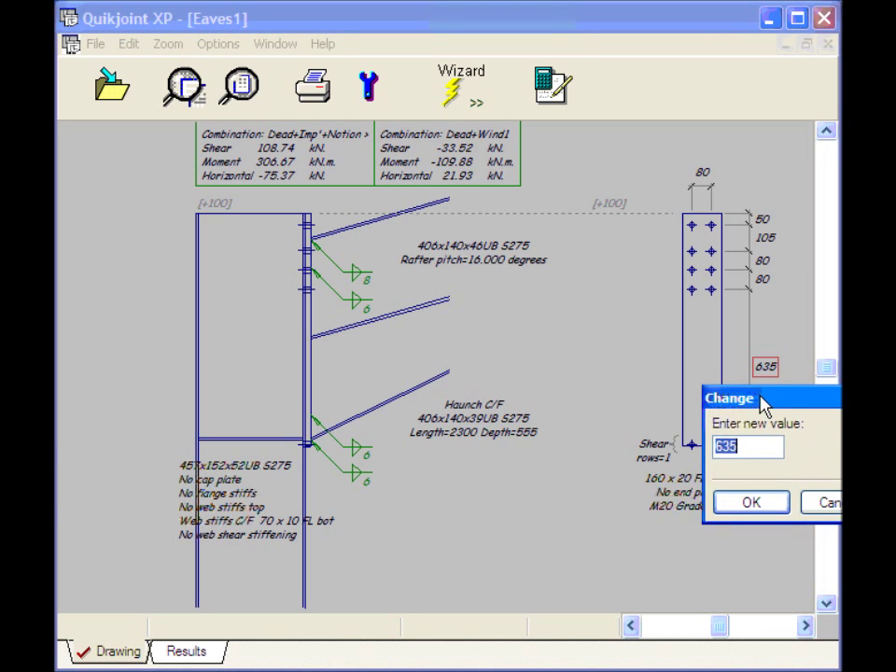
pyautogui.moveTo(761, 403); pyautogui.dragTo(674, 403)
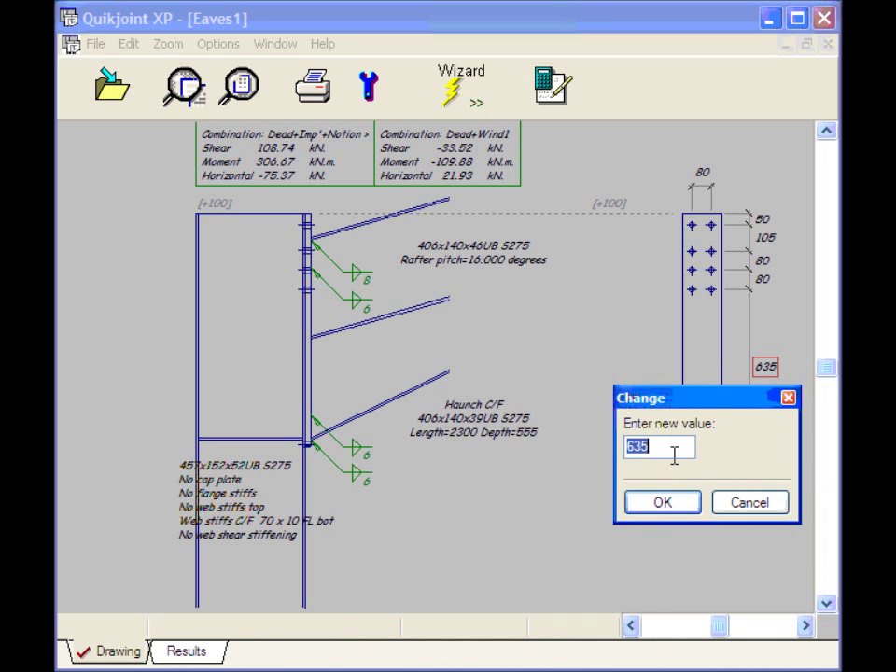
pyautogui.write('555')
pyautogui.click(670, 504)
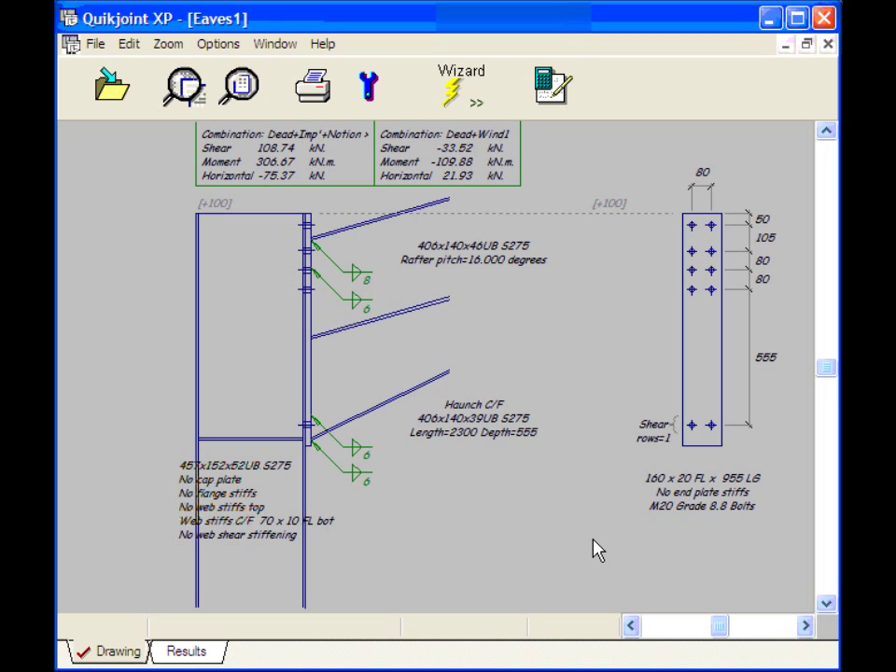
pyautogui.click(254, 502)
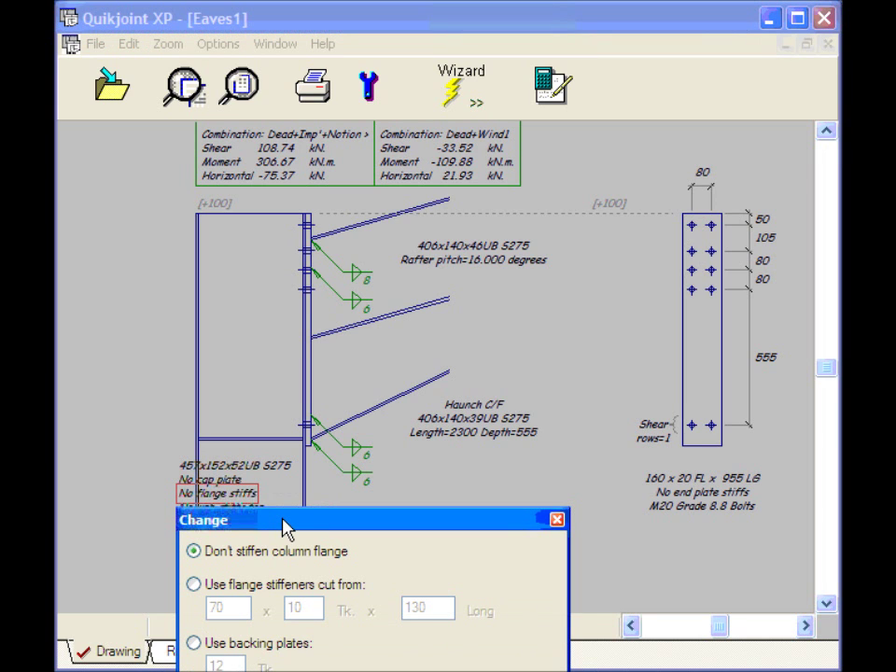
# Add 70 x 10 x 130 column flange stiffeners, including one at the top position
pyautogui.moveTo(285, 530)
pyautogui.mouseDown()
pyautogui.moveTo(314, 457)
pyautogui.moveTo(316, 382)
pyautogui.mouseUp()
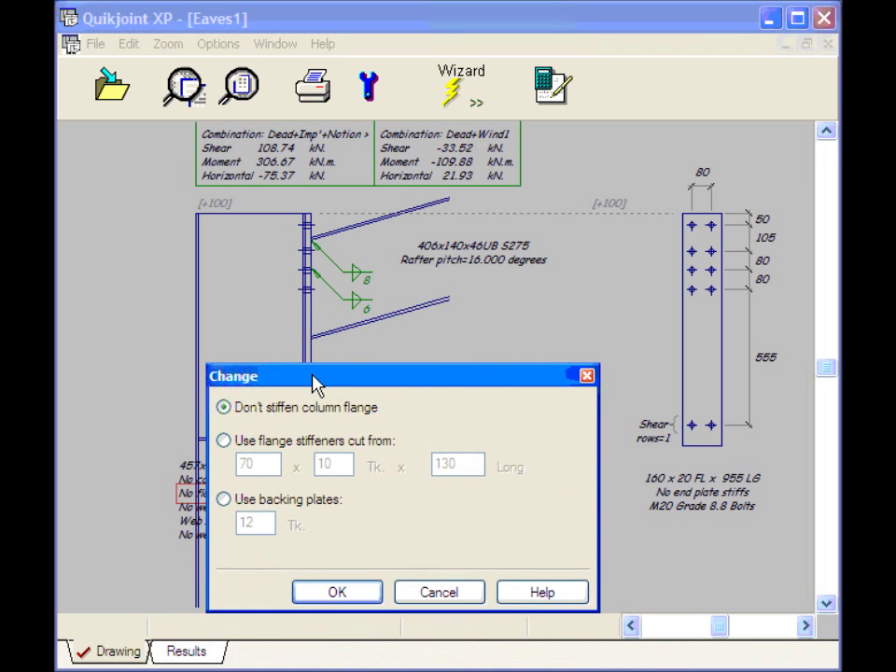
pyautogui.click(267, 443)
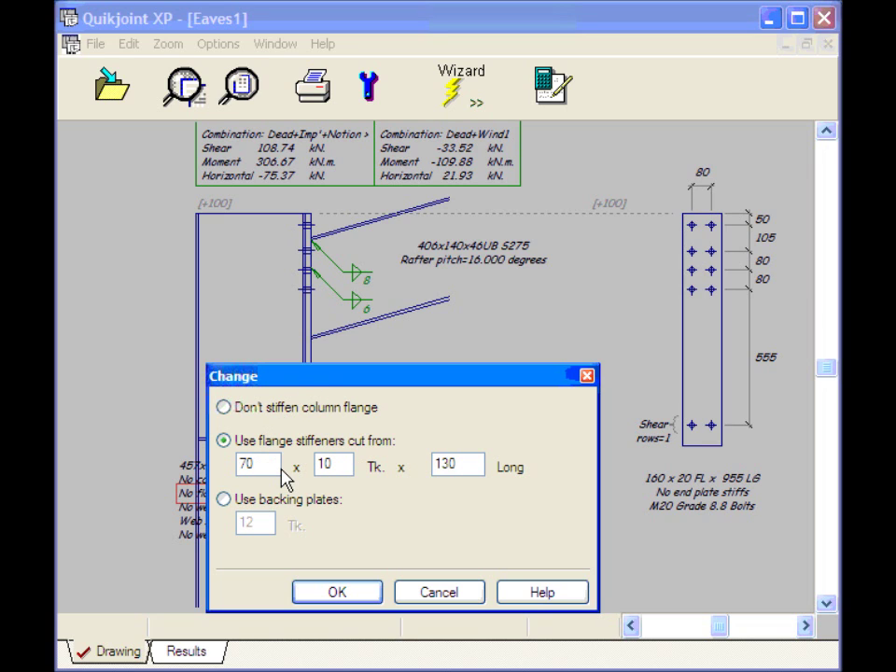
pyautogui.click(338, 591)
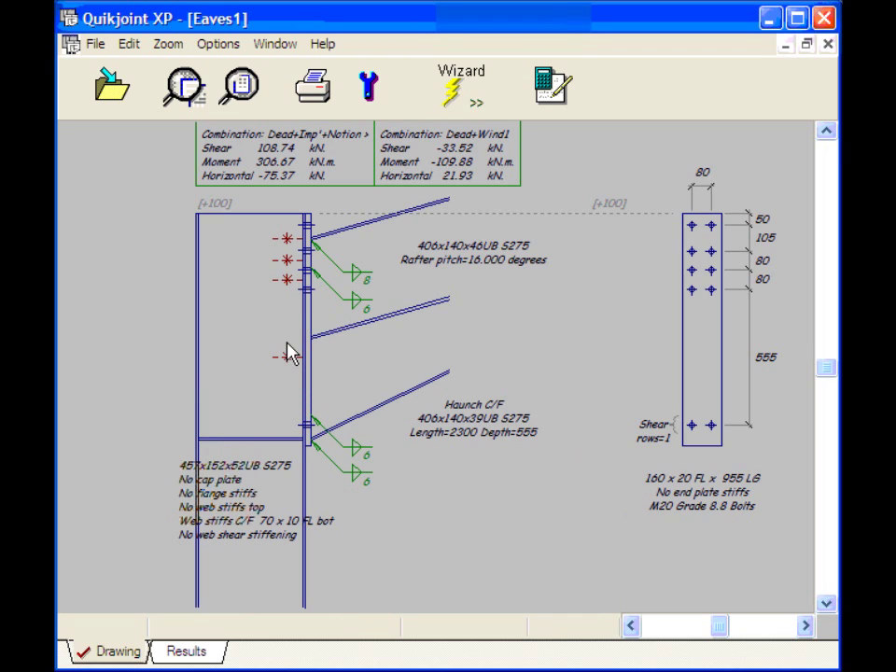
pyautogui.click(287, 239)
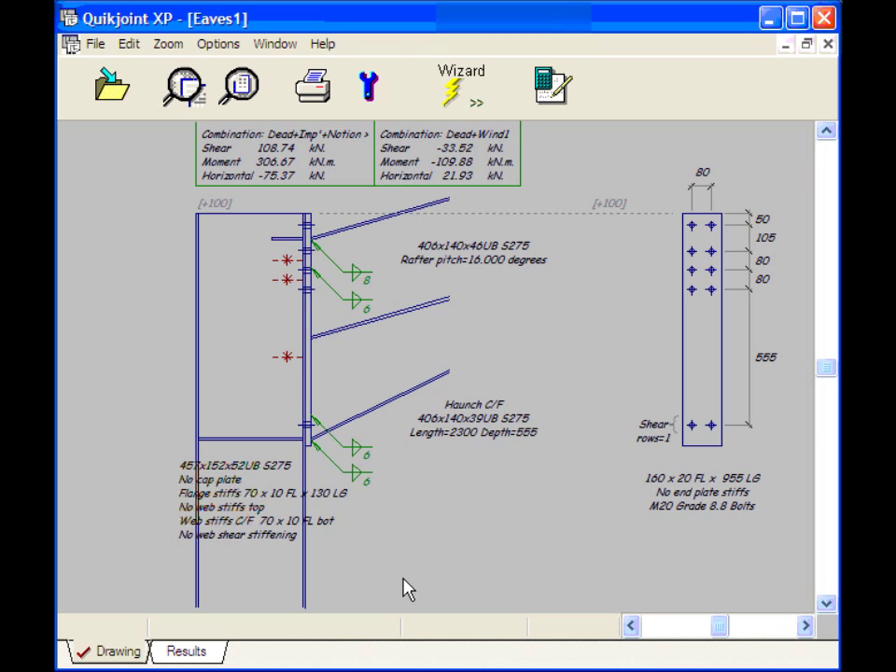
pyautogui.click(548, 95)
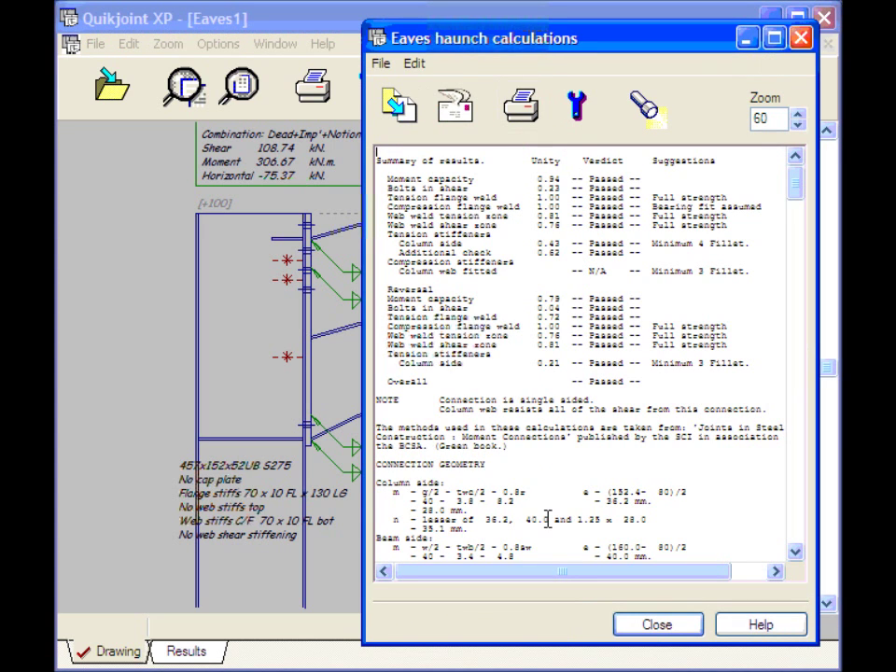
# Close the eaves haunch calculation results after reviewing them
pyautogui.click(658, 624)
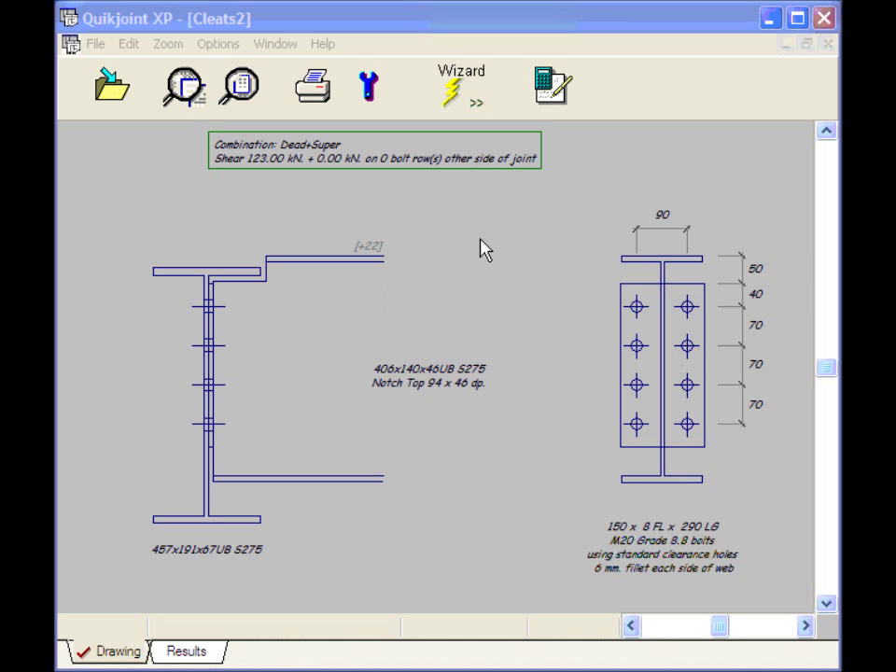
# Launch the Cleats2 connection wizard to show the 406x140x46UB and 457x191x67UB sizes
pyautogui.click(461, 93)
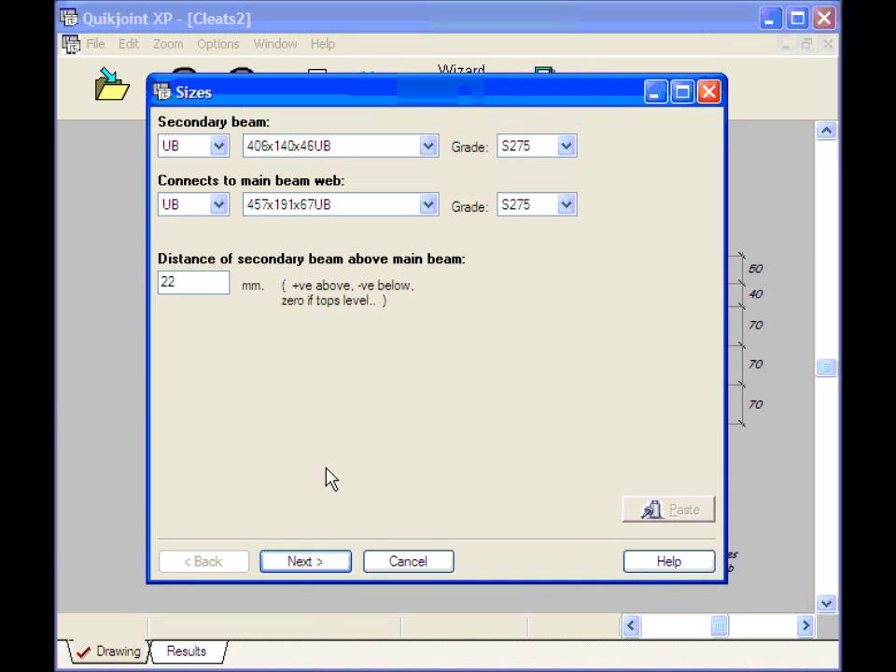
# Keep the existing sizes and loads and rebuild Cleats2 as flexible web cleats
pyautogui.click(340, 570)
pyautogui.click(338, 567)
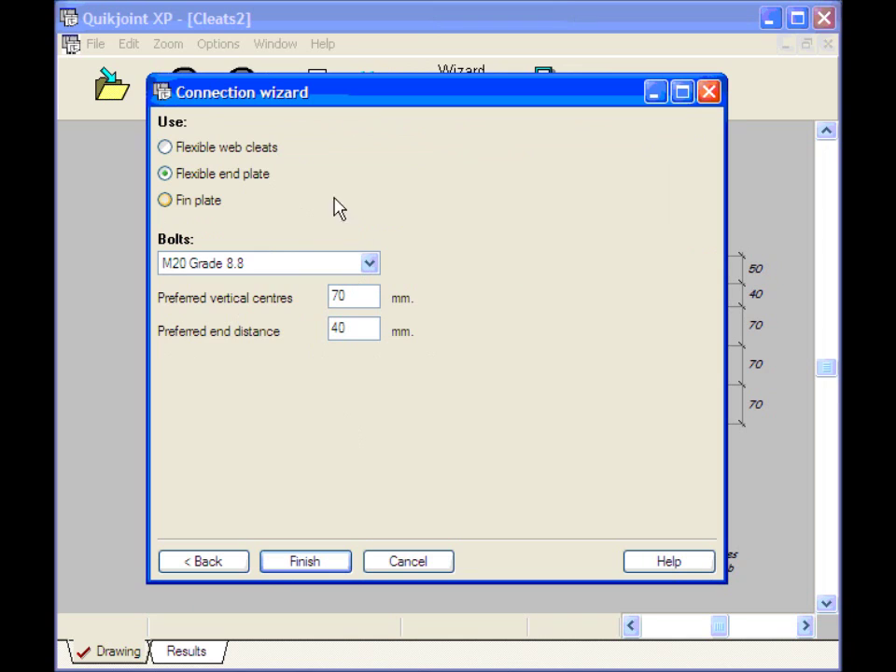
pyautogui.click(194, 149)
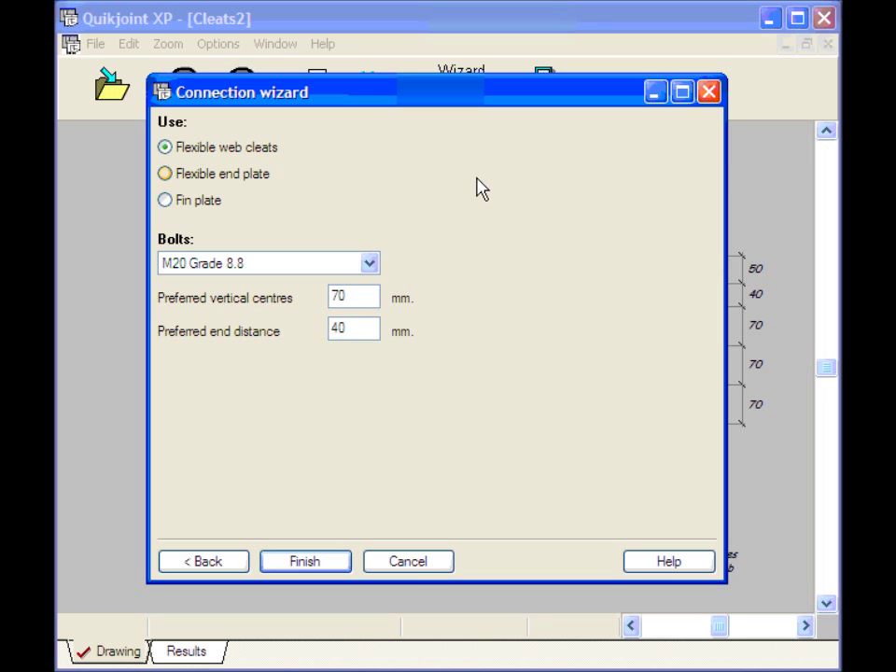
pyautogui.click(331, 564)
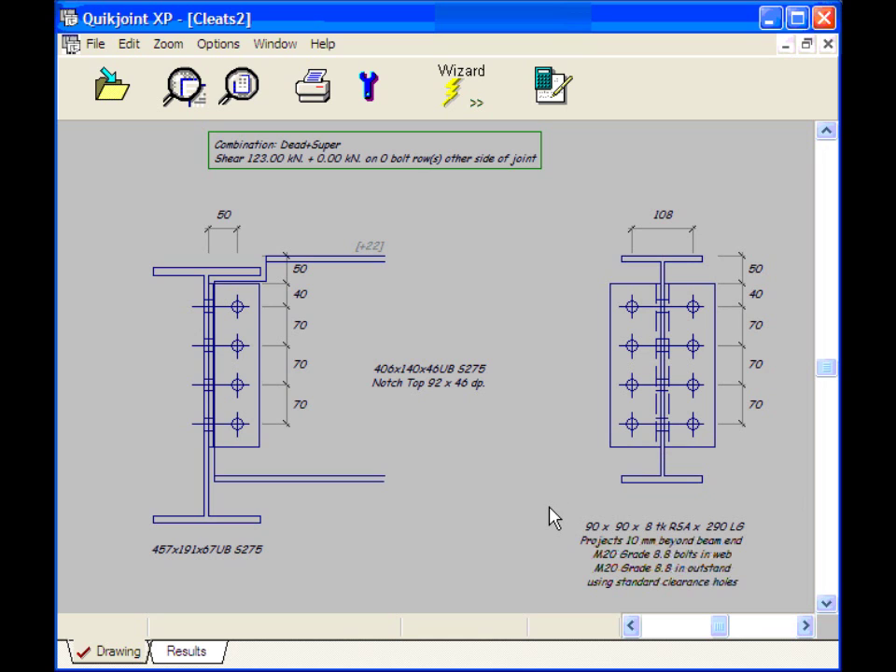
# Change the web cleat angle size to 150 x 90 x 8
pyautogui.click(660, 528)
pyautogui.moveTo(653, 557); pyautogui.dragTo(539, 425)
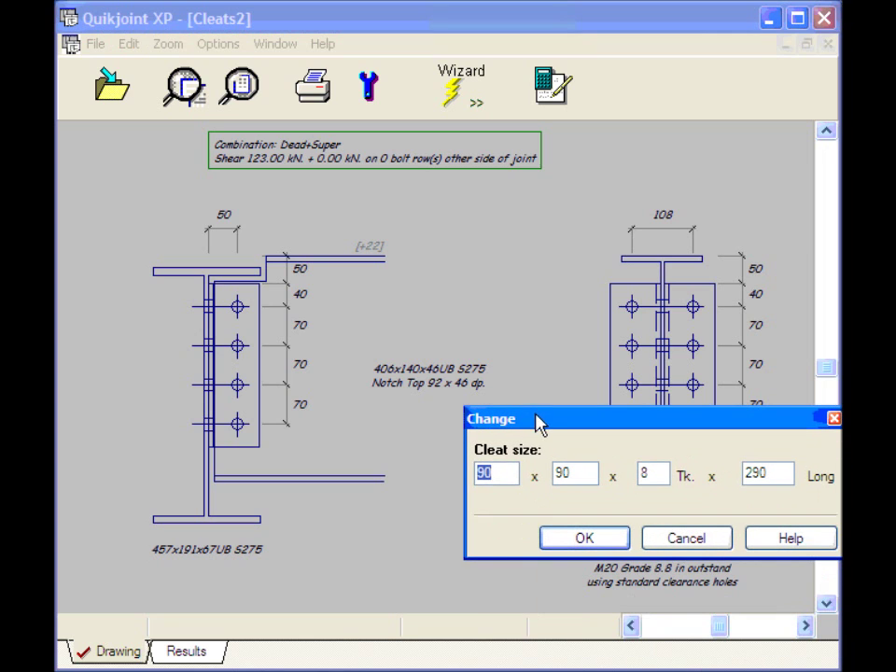
pyautogui.write('150')
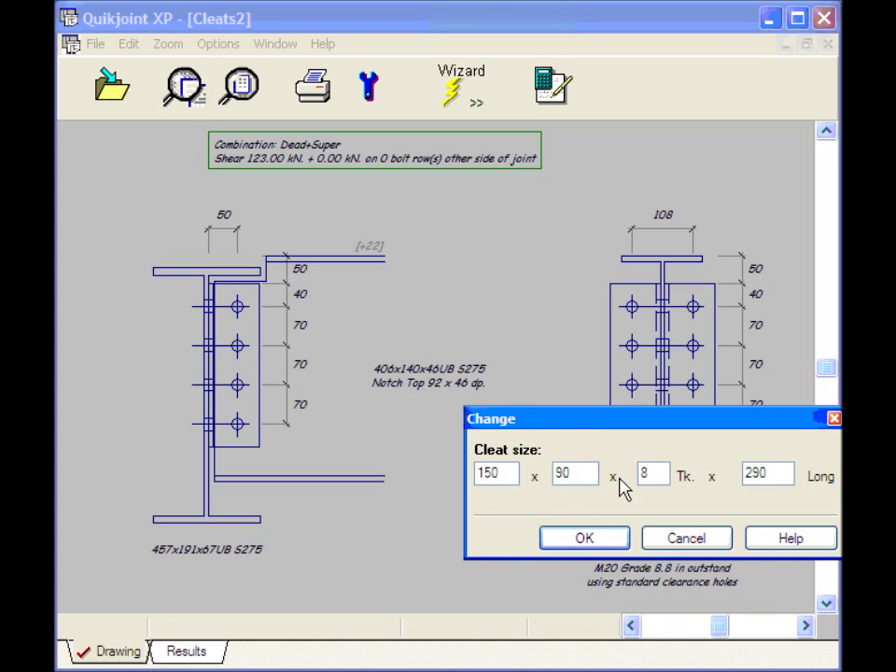
pyautogui.click(601, 540)
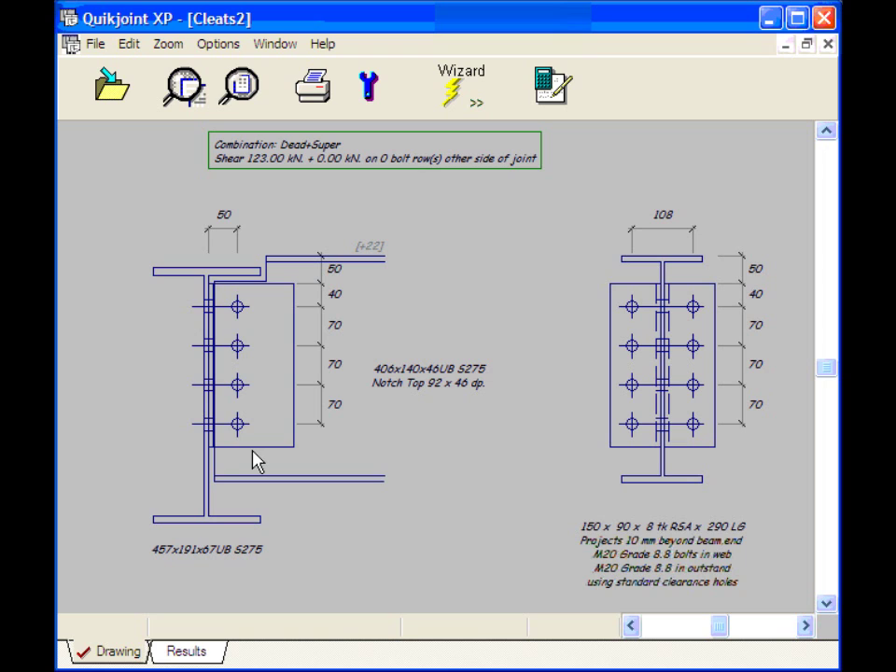
# Change the cleat bolt gauge from 50 to 55
pyautogui.rightClick(230, 224)
pyautogui.click(280, 267)
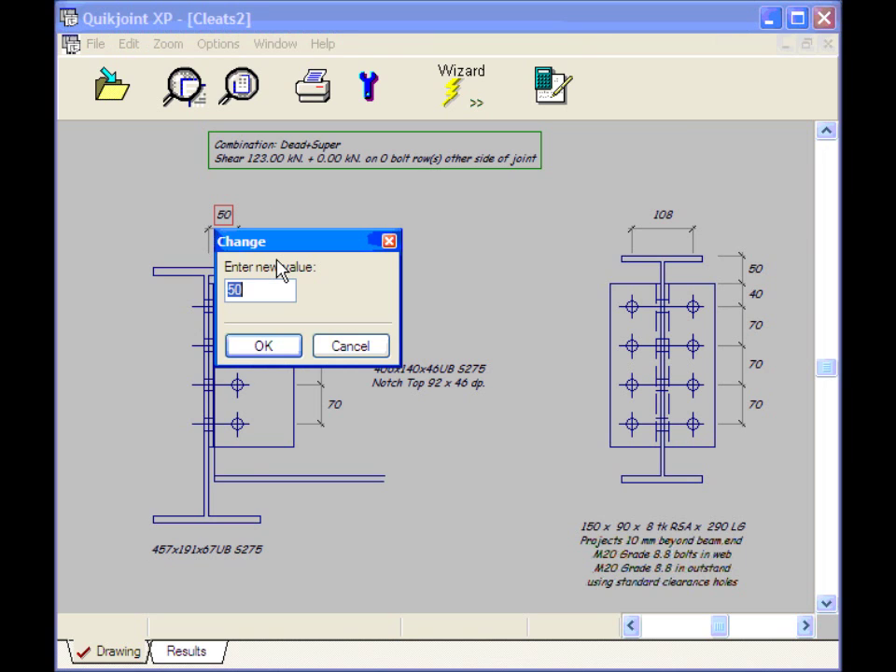
pyautogui.write('55')
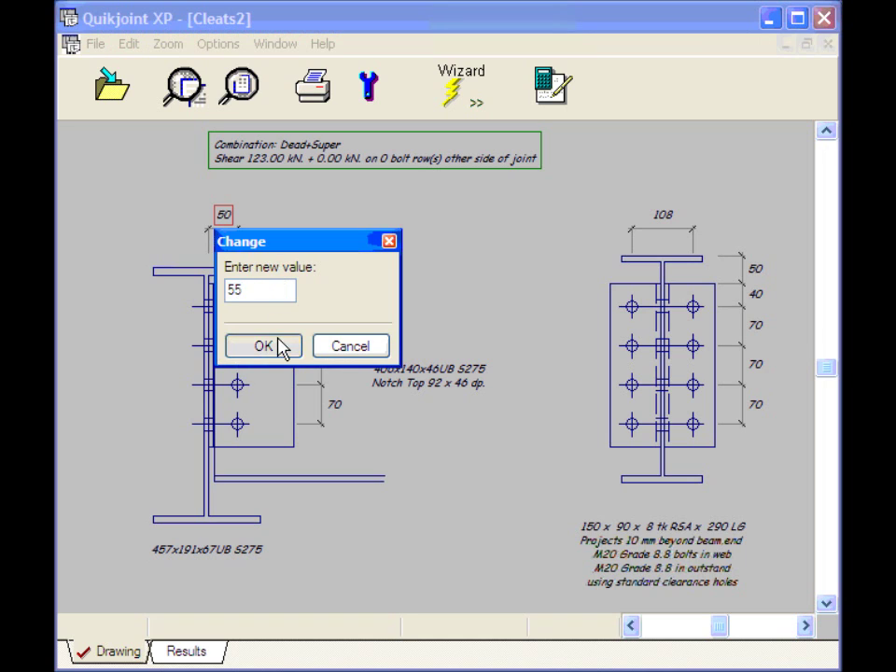
pyautogui.click(280, 346)
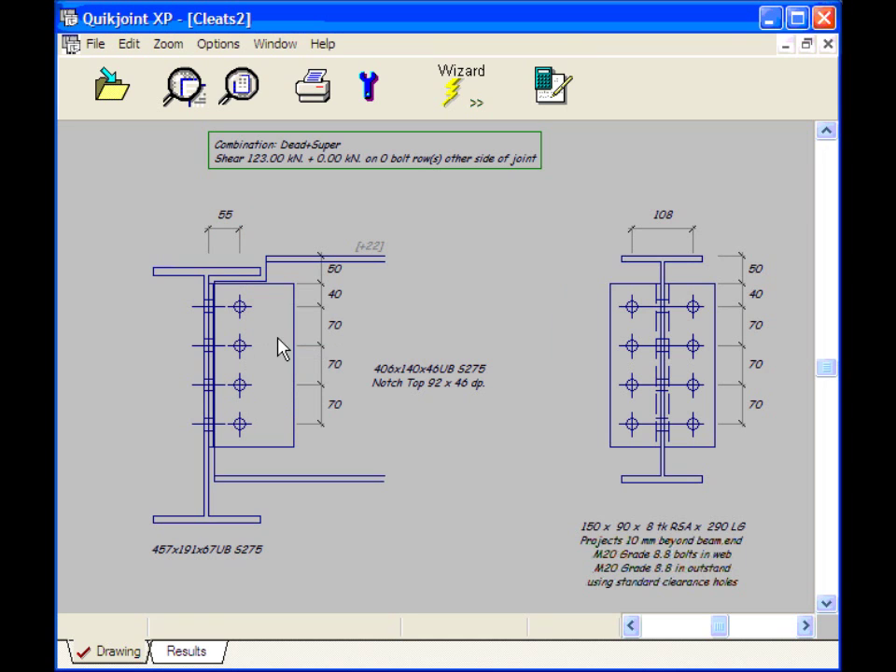
# Insert a second bolt column 55 further out on the web cleats
pyautogui.rightClick(230, 222)
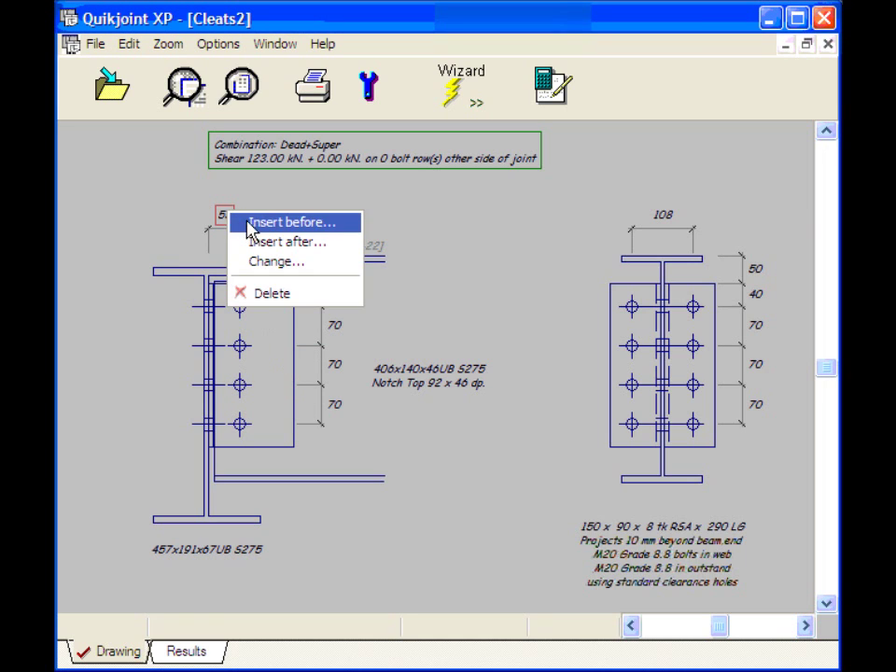
pyautogui.click(271, 242)
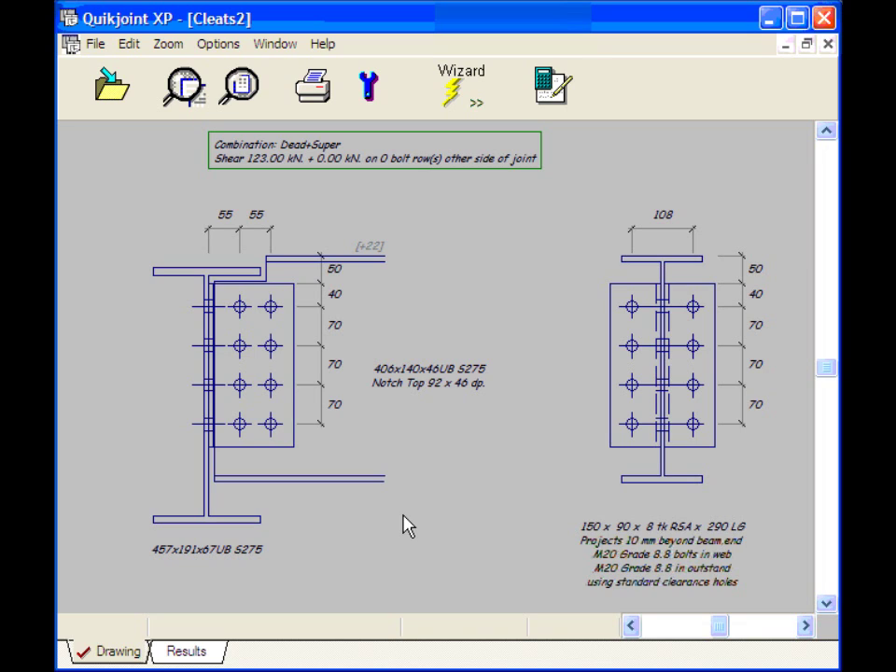
pyautogui.click(602, 598)
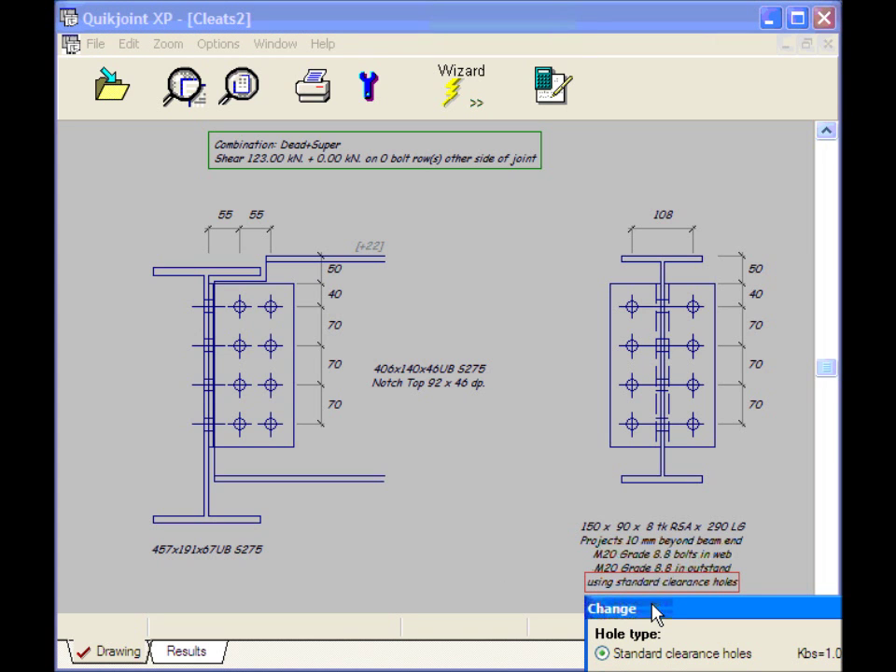
# Replace the standard clearance holes with short slotted holes for the cleat bolts
pyautogui.moveTo(654, 611)
pyautogui.mouseDown()
pyautogui.moveTo(588, 491)
pyautogui.moveTo(547, 344)
pyautogui.mouseUp()
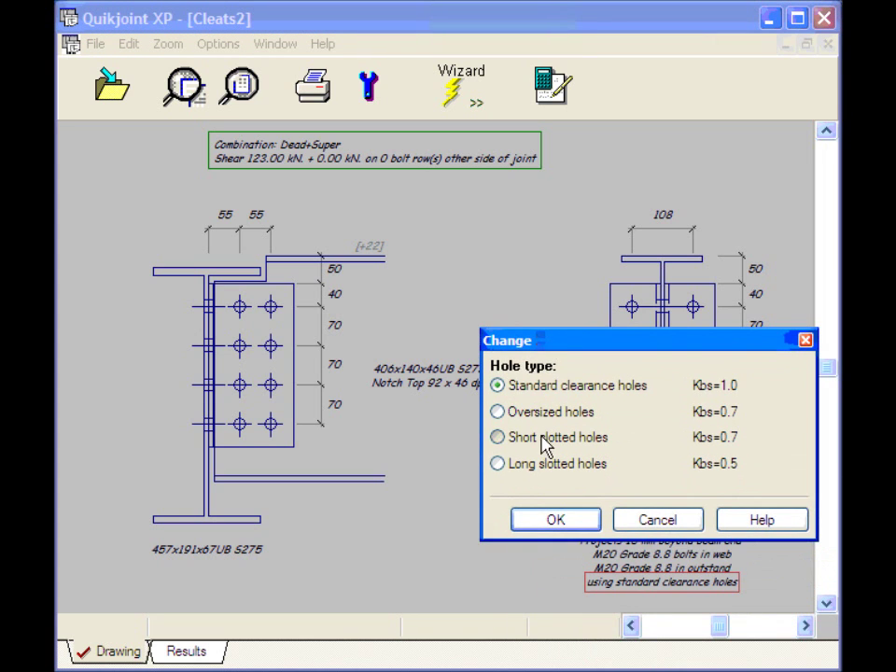
pyautogui.click(546, 439)
pyautogui.click(553, 525)
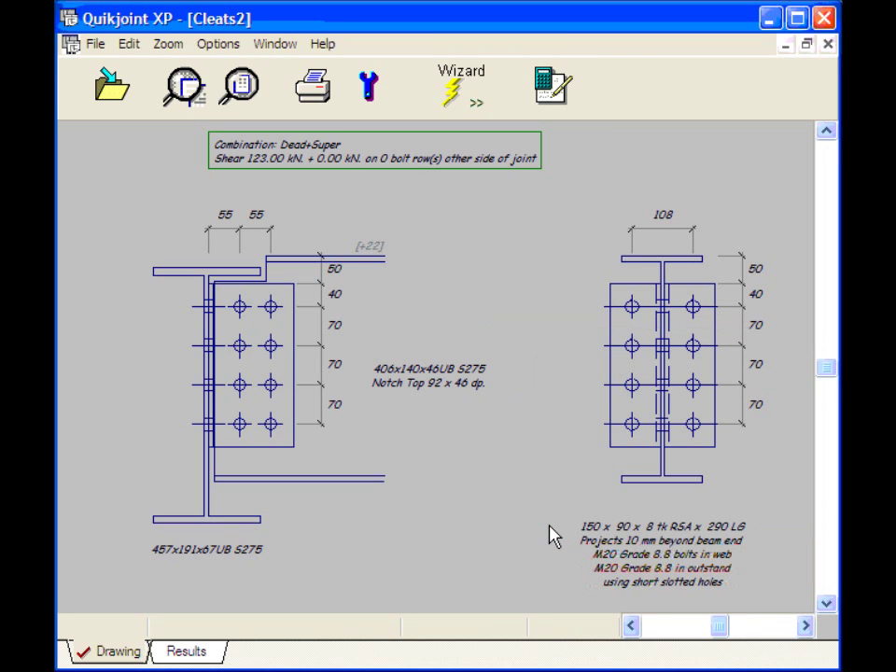